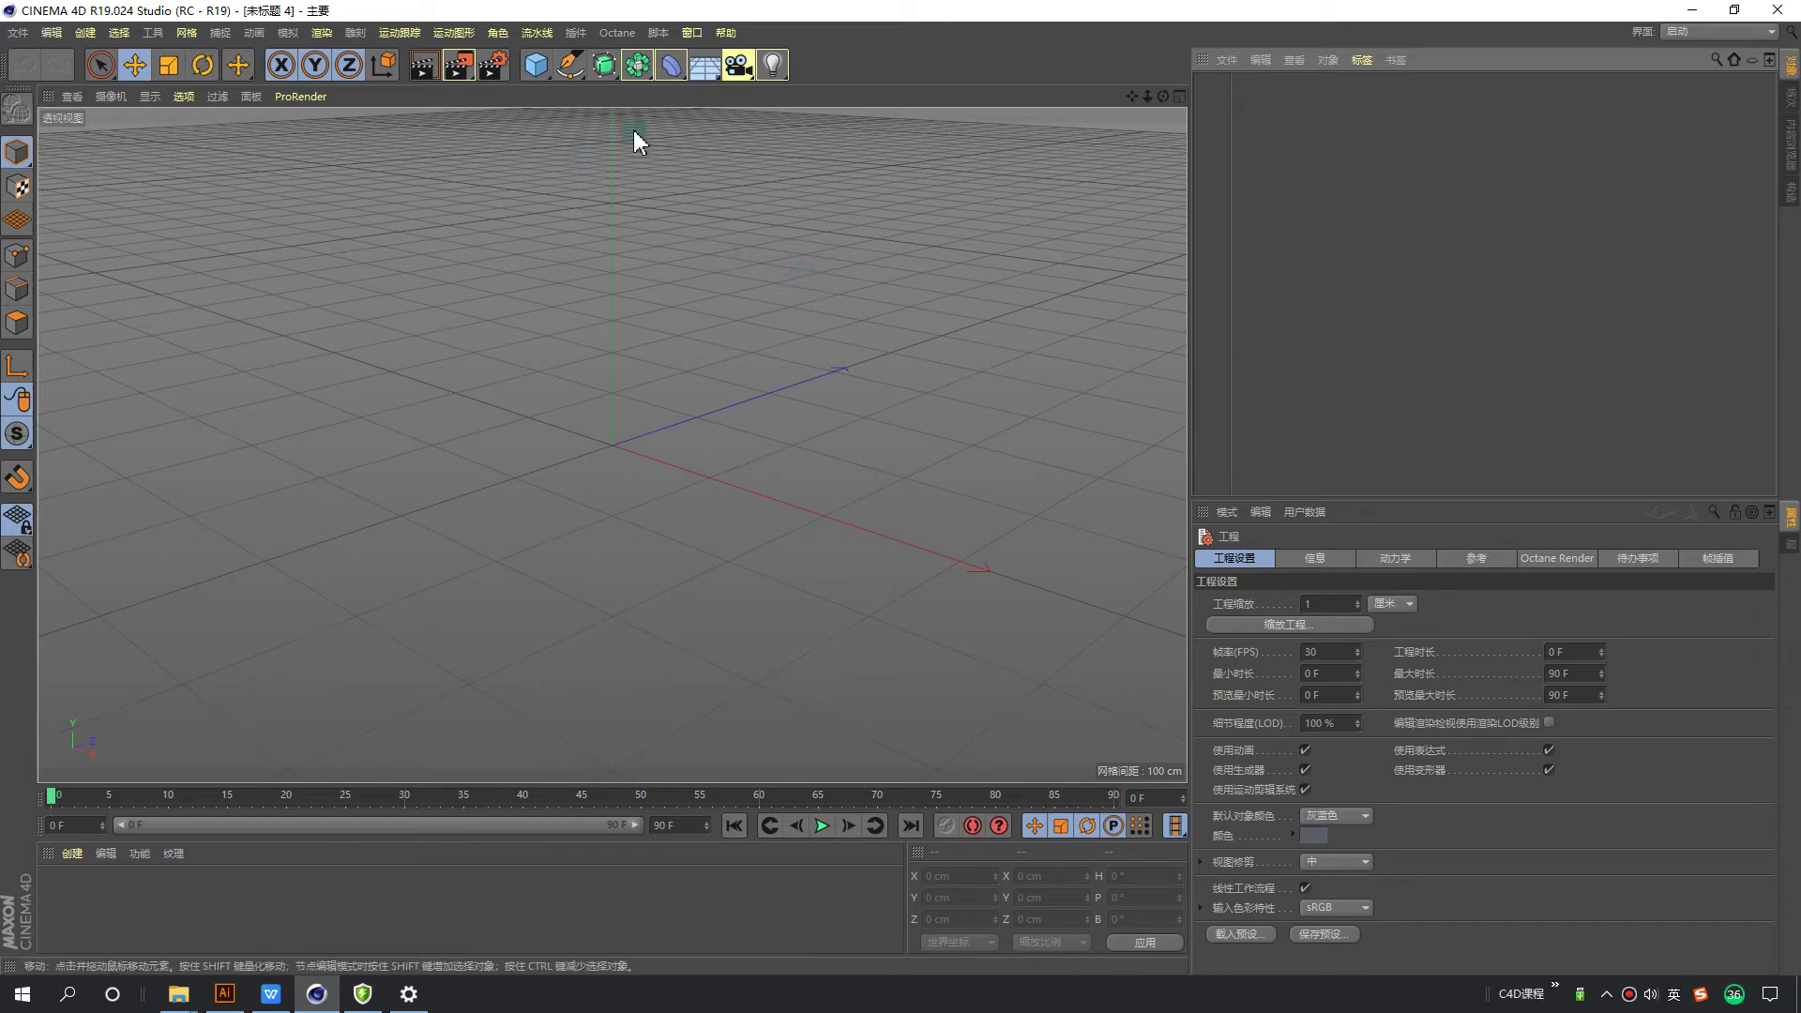
# Step: Add a 400 cm Bezier surface with 24 subdivisions, then orbit to face it front-on
pyautogui.moveTo(605, 68); pyautogui.dragTo(643, 131)
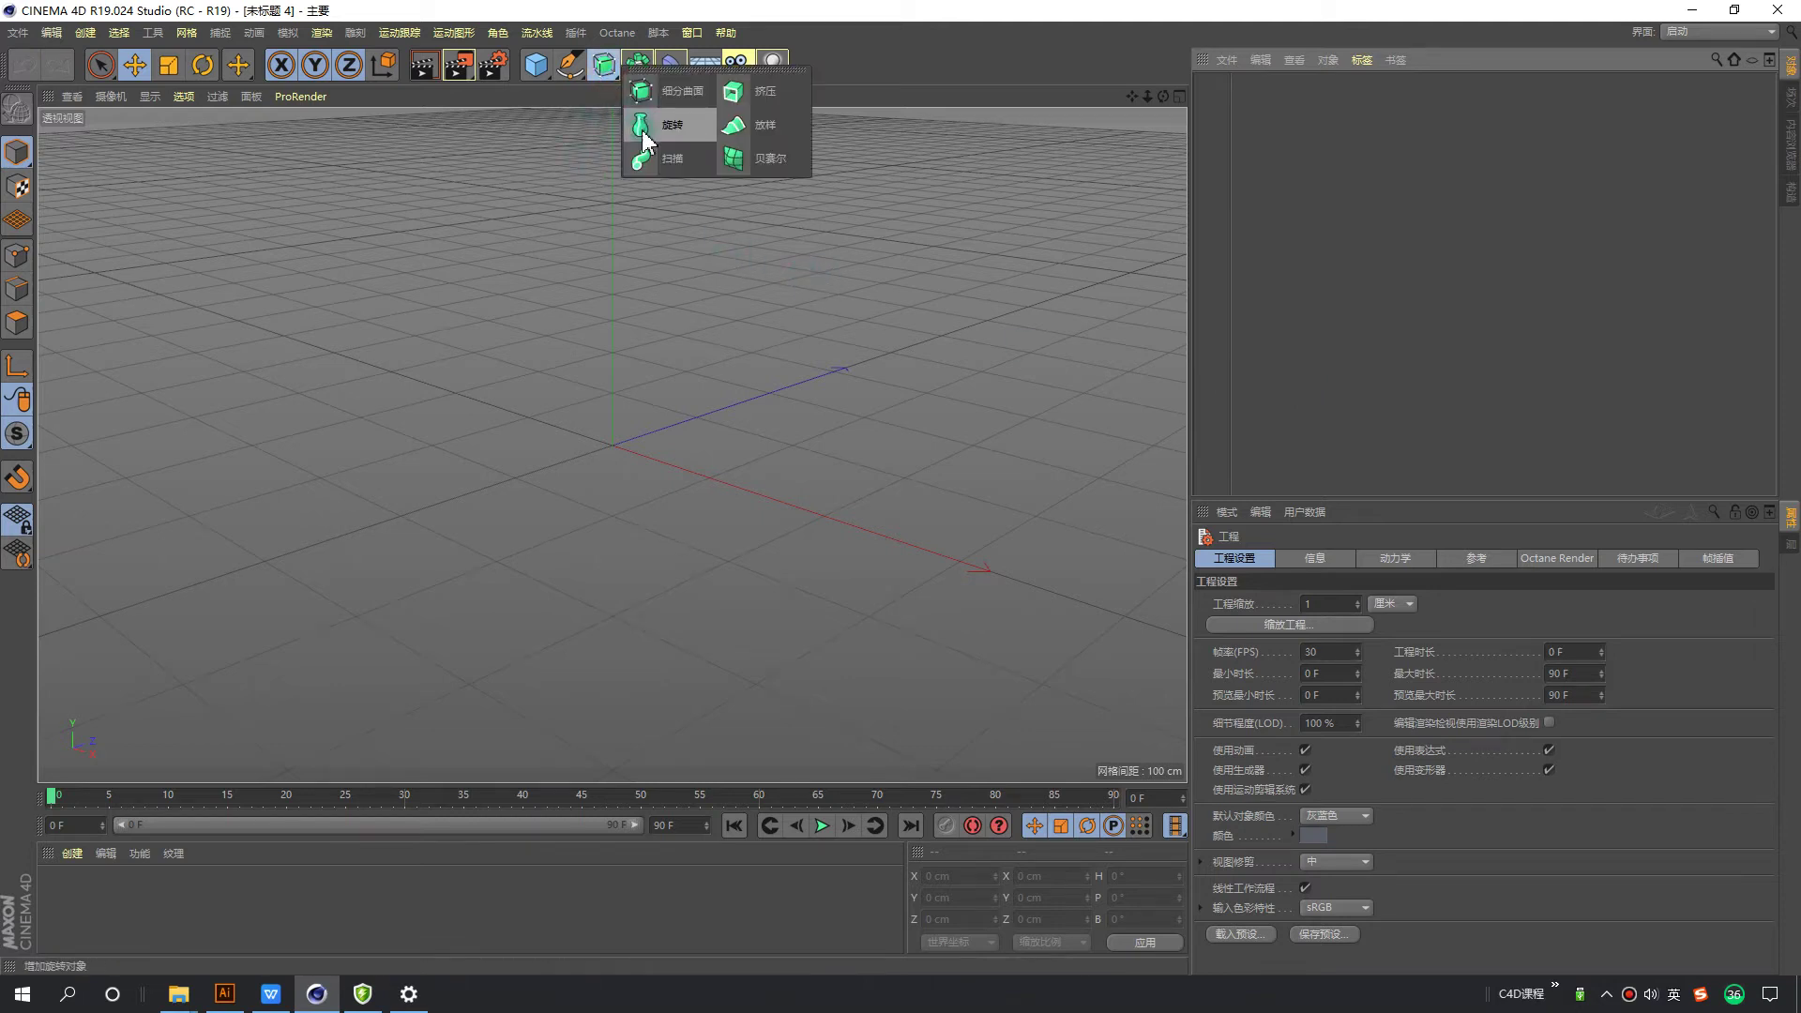
pyautogui.click(773, 159)
pyautogui.moveTo(786, 380)
pyautogui.keyDown('alt'); pyautogui.mouseDown()
pyautogui.moveTo(522, 410)
pyautogui.moveTo(553, 286)
pyautogui.mouseUp(); pyautogui.keyUp('alt')
pyautogui.moveTo(672, 279)
pyautogui.keyDown('alt'); pyautogui.mouseDown()
pyautogui.moveTo(732, 269)
pyautogui.moveTo(575, 310)
pyautogui.moveTo(643, 341)
pyautogui.moveTo(824, 333)
pyautogui.moveTo(728, 329)
pyautogui.moveTo(637, 296)
pyautogui.mouseUp(); pyautogui.keyUp('alt')
pyautogui.moveTo(662, 467)
pyautogui.keyDown('alt'); pyautogui.mouseDown()
pyautogui.moveTo(735, 431)
pyautogui.moveTo(611, 370)
pyautogui.moveTo(777, 375)
pyautogui.moveTo(684, 402)
pyautogui.moveTo(817, 391)
pyautogui.moveTo(776, 370)
pyautogui.moveTo(840, 390)
pyautogui.moveTo(614, 426)
pyautogui.moveTo(641, 390)
pyautogui.mouseUp(); pyautogui.keyUp('alt')
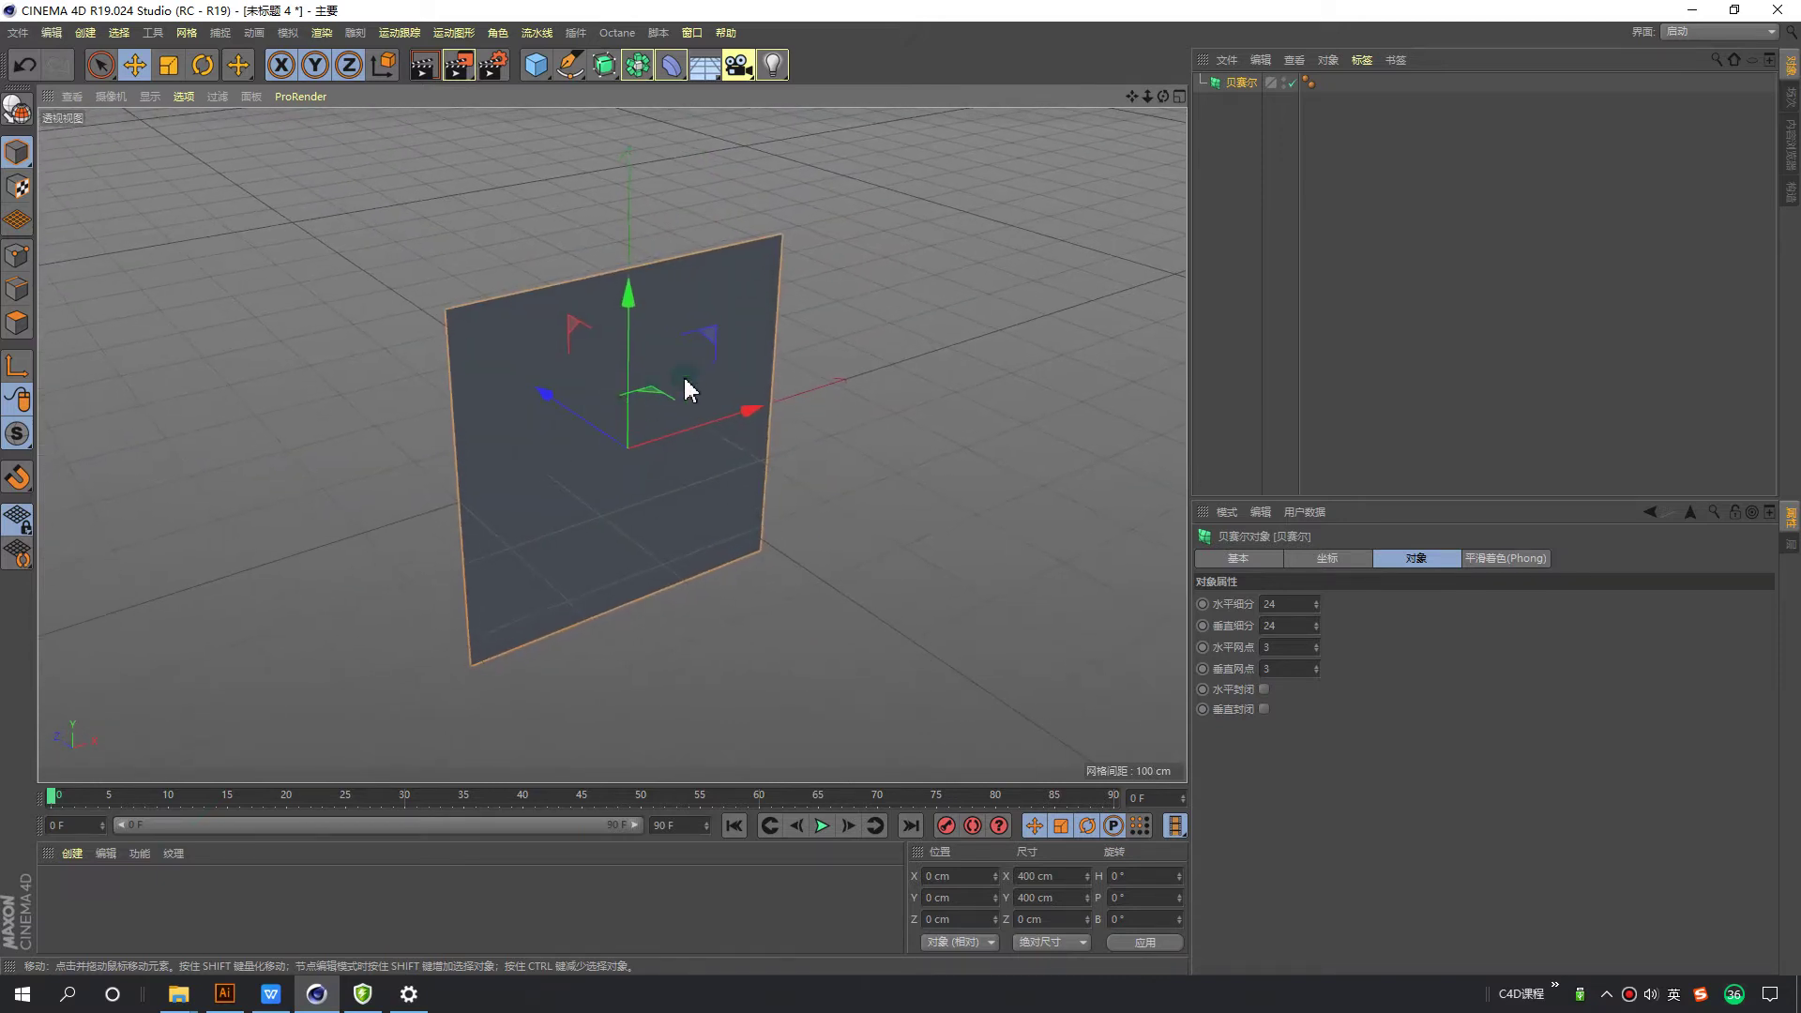
pyautogui.keyDown('alt'); pyautogui.moveTo(730, 443); pyautogui.dragTo(703, 389); pyautogui.keyUp('alt')
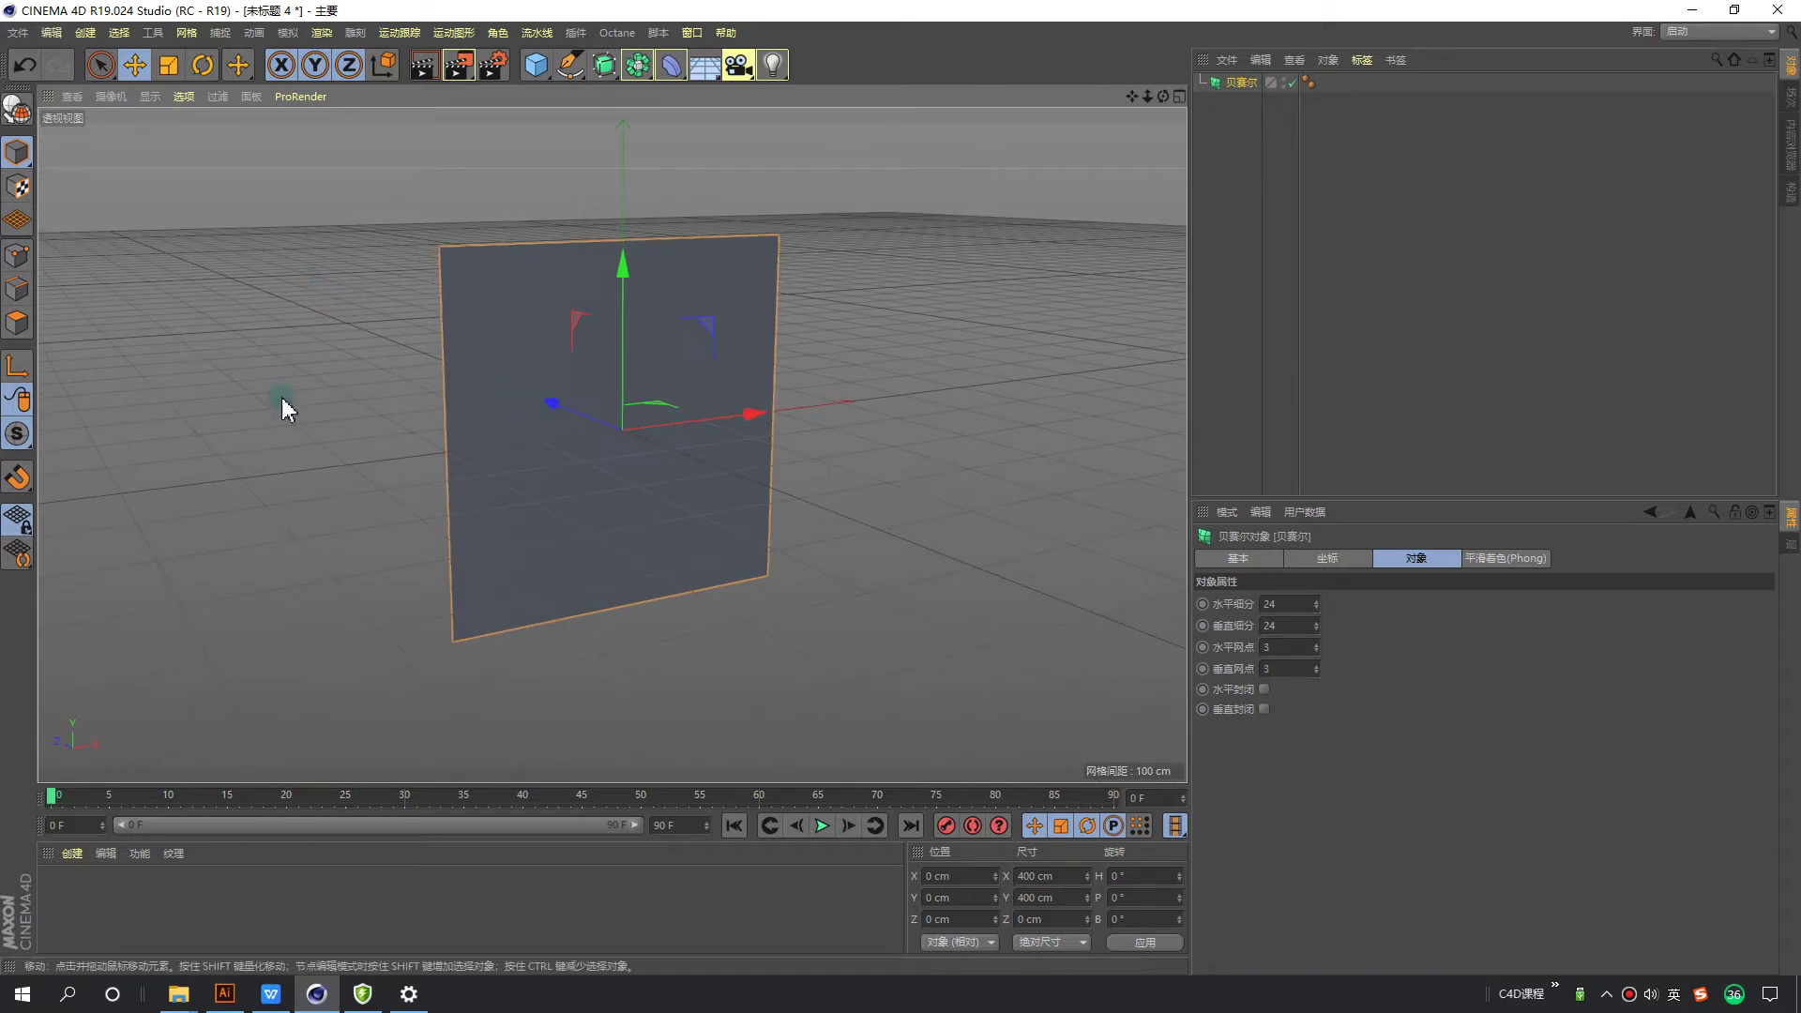
# Step: In Points mode, test a Z bulge on the Bezier surface, then undo it to stay flat
pyautogui.click(20, 262)
pyautogui.moveTo(689, 363)
pyautogui.keyDown('alt'); pyautogui.mouseDown()
pyautogui.moveTo(675, 461)
pyautogui.moveTo(638, 446)
pyautogui.mouseUp(); pyautogui.keyUp('alt')
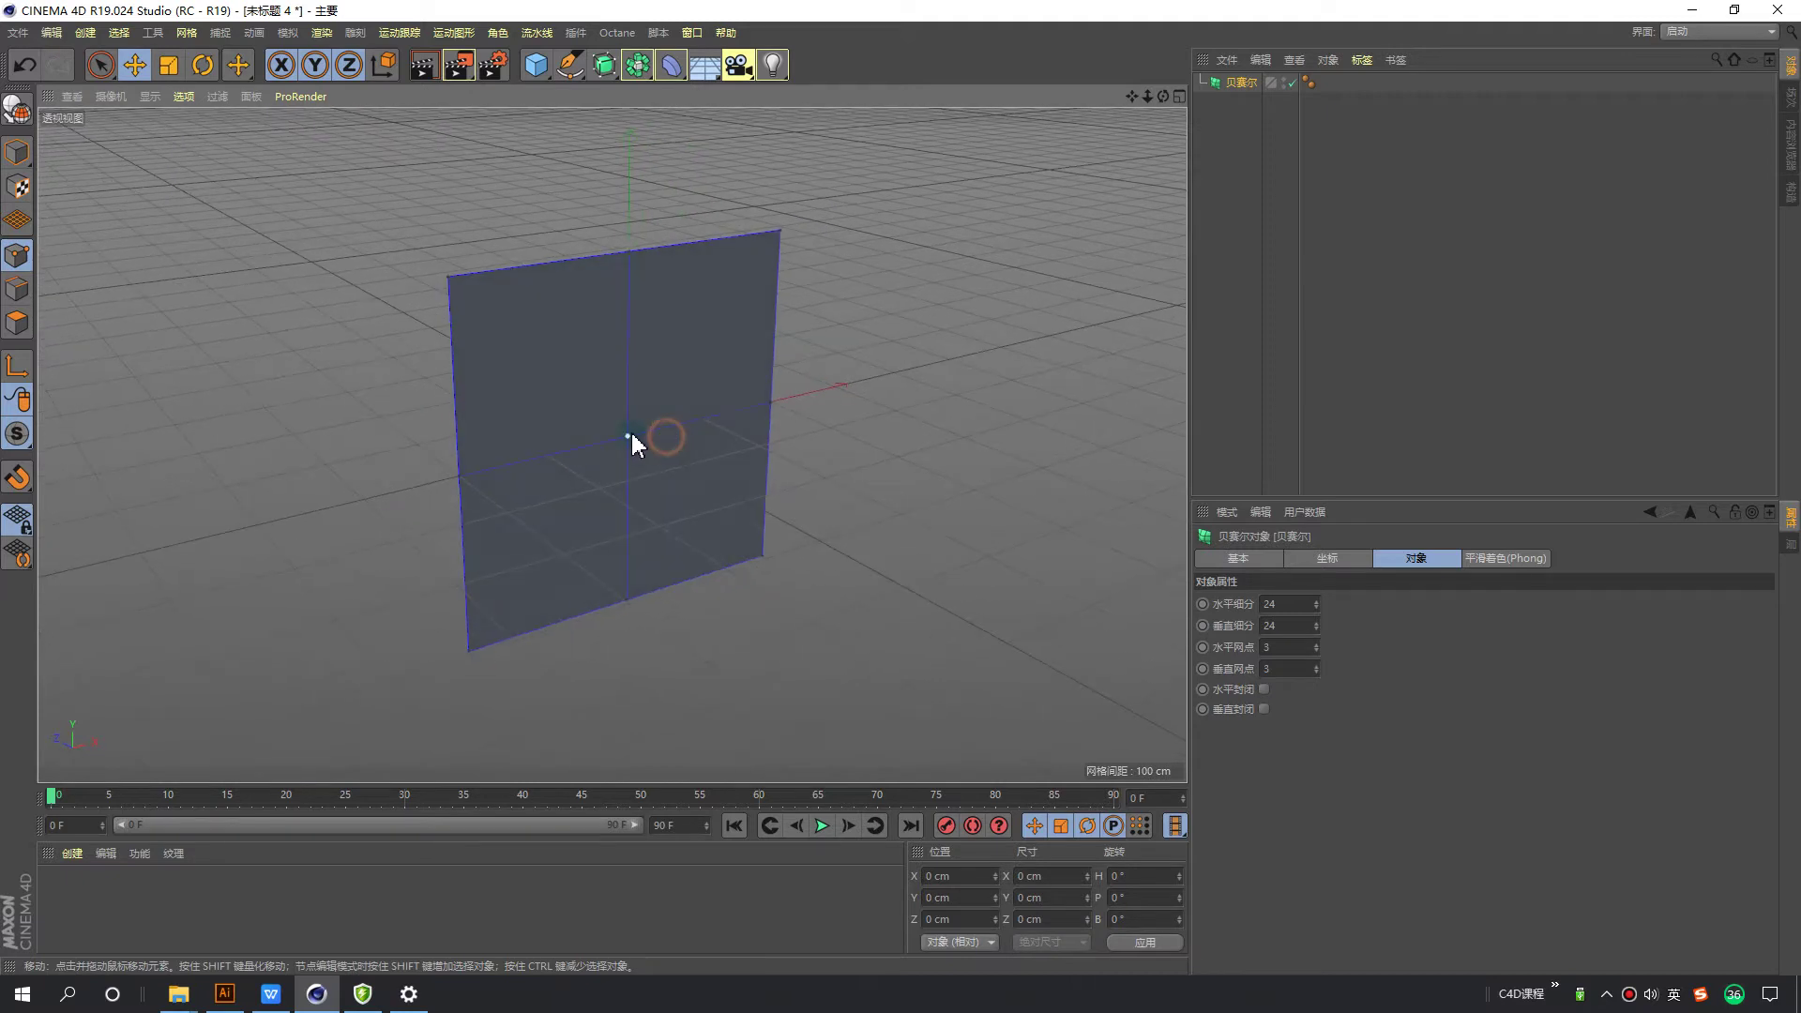
pyautogui.keyDown('alt'); pyautogui.moveTo(683, 458); pyautogui.dragTo(695, 458); pyautogui.keyUp('alt')
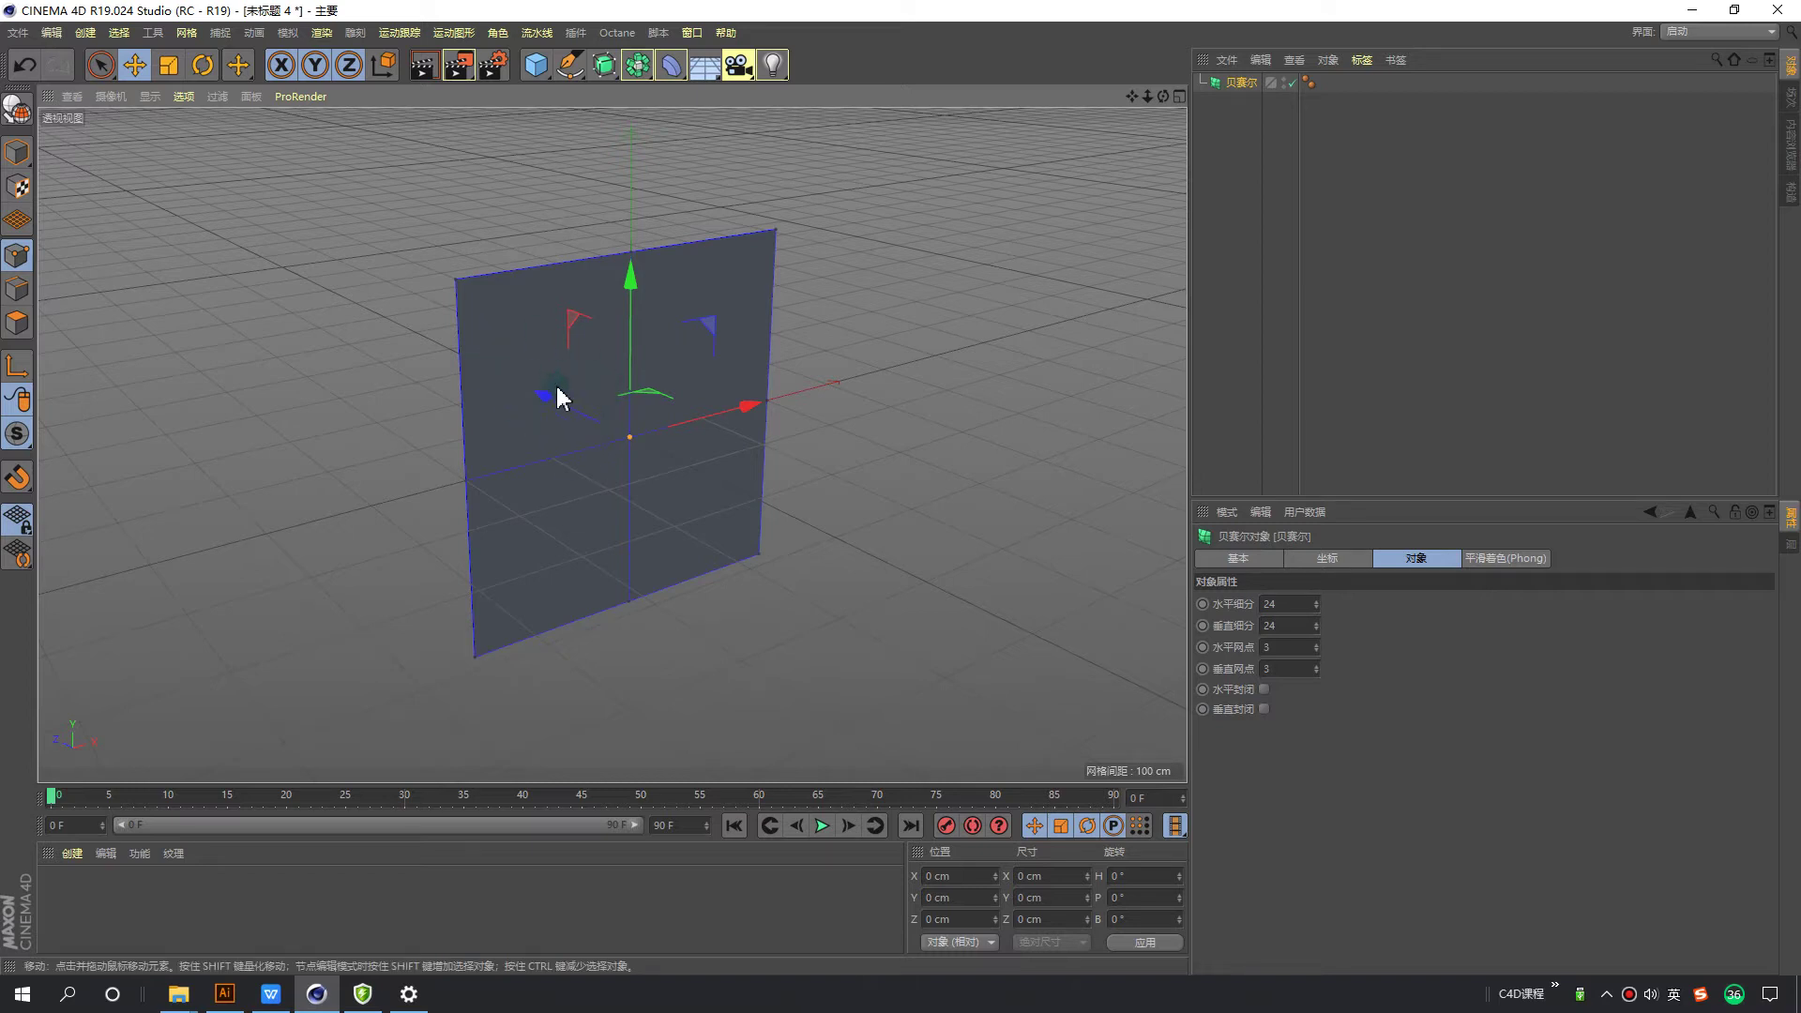
pyautogui.moveTo(544, 393)
pyautogui.mouseDown()
pyautogui.moveTo(865, 560)
pyautogui.moveTo(1174, 537)
pyautogui.moveTo(848, 527)
pyautogui.moveTo(755, 550)
pyautogui.moveTo(857, 610)
pyautogui.moveTo(948, 571)
pyautogui.moveTo(705, 535)
pyautogui.moveTo(691, 370)
pyautogui.moveTo(841, 582)
pyautogui.moveTo(876, 554)
pyautogui.moveTo(706, 326)
pyautogui.mouseUp()
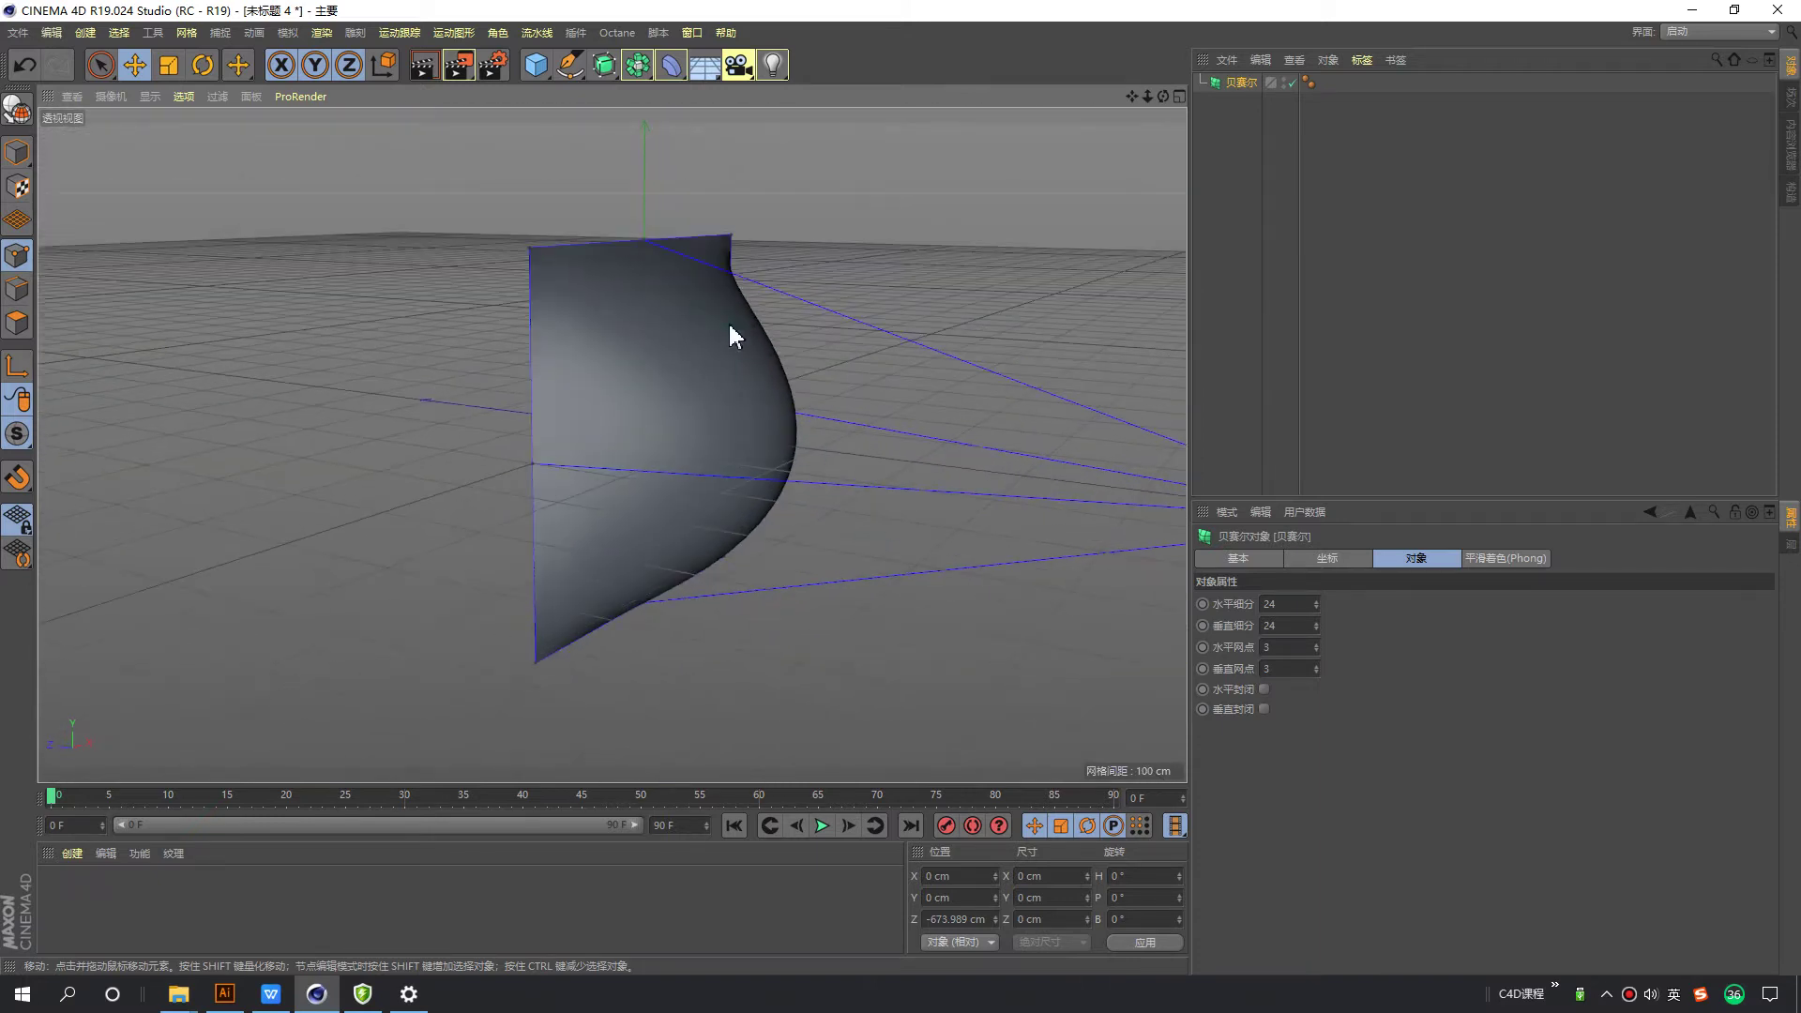
pyautogui.moveTo(679, 479)
pyautogui.keyDown('alt'); pyautogui.mouseDown()
pyautogui.moveTo(756, 535)
pyautogui.moveTo(774, 507)
pyautogui.moveTo(696, 471)
pyautogui.mouseUp(); pyautogui.keyUp('alt')
pyautogui.hotkey('ctrl', 'z')
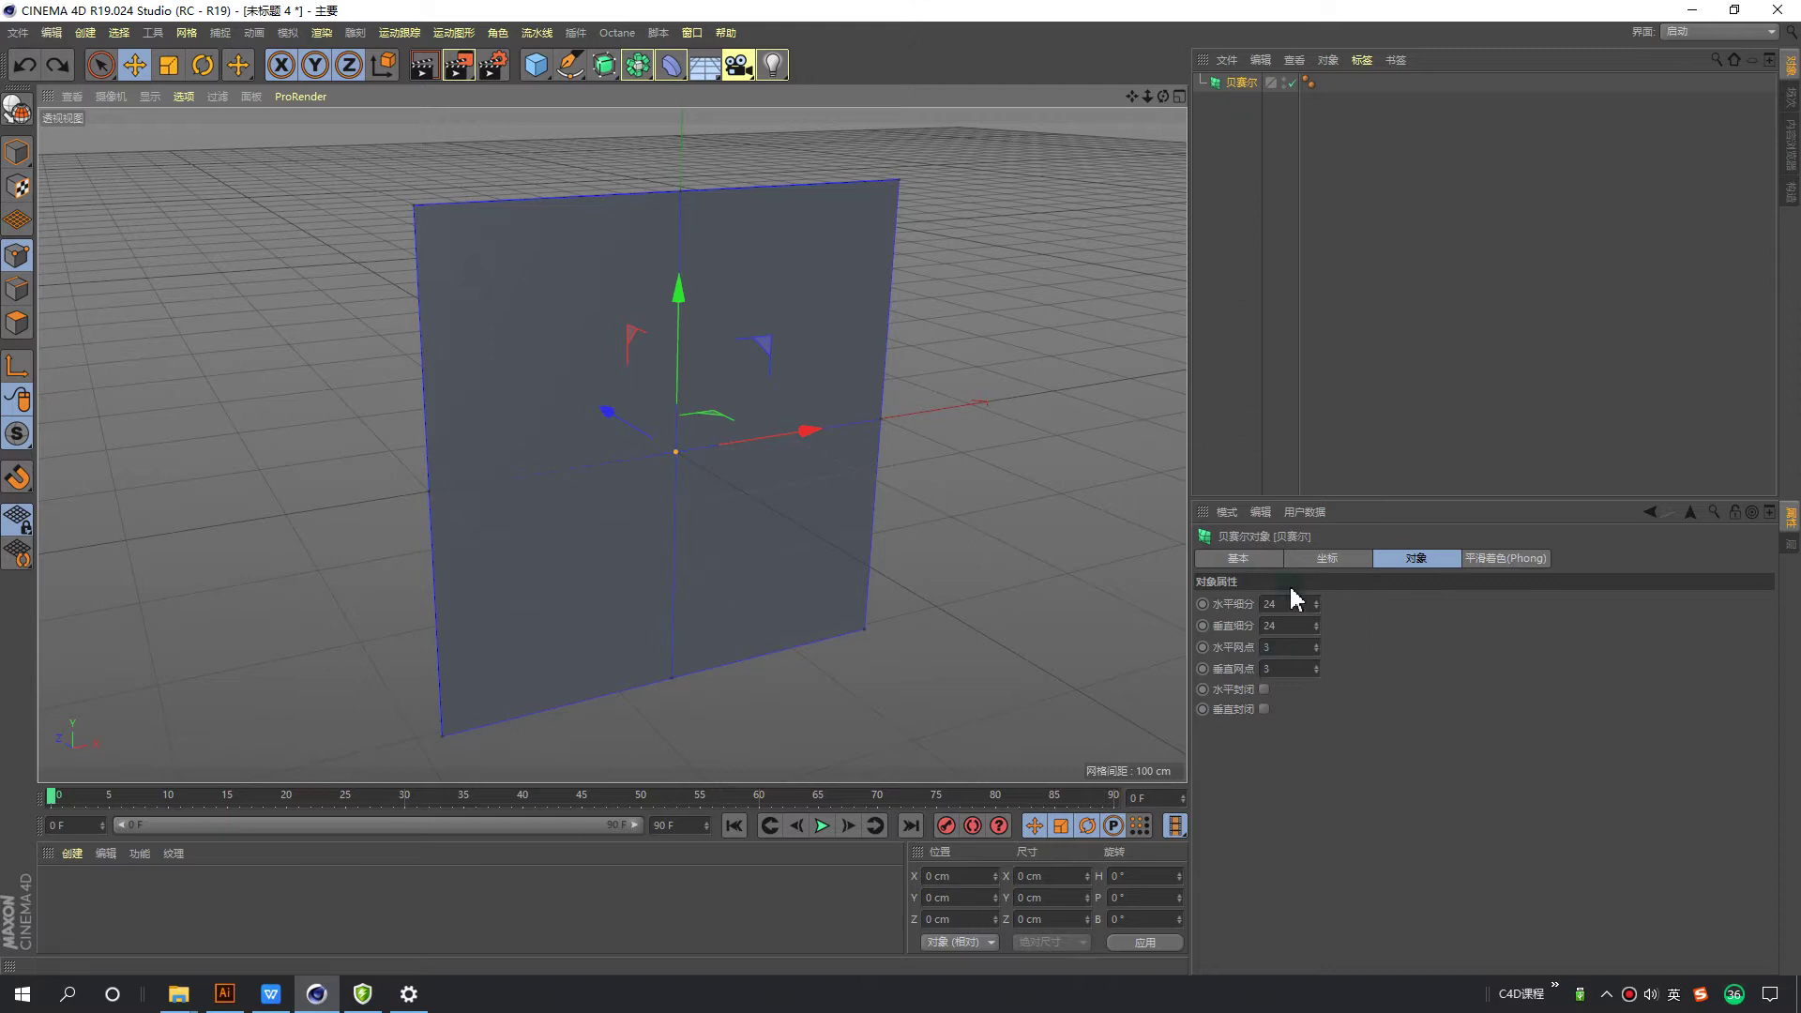
pyautogui.click(1283, 647)
pyautogui.write('5')
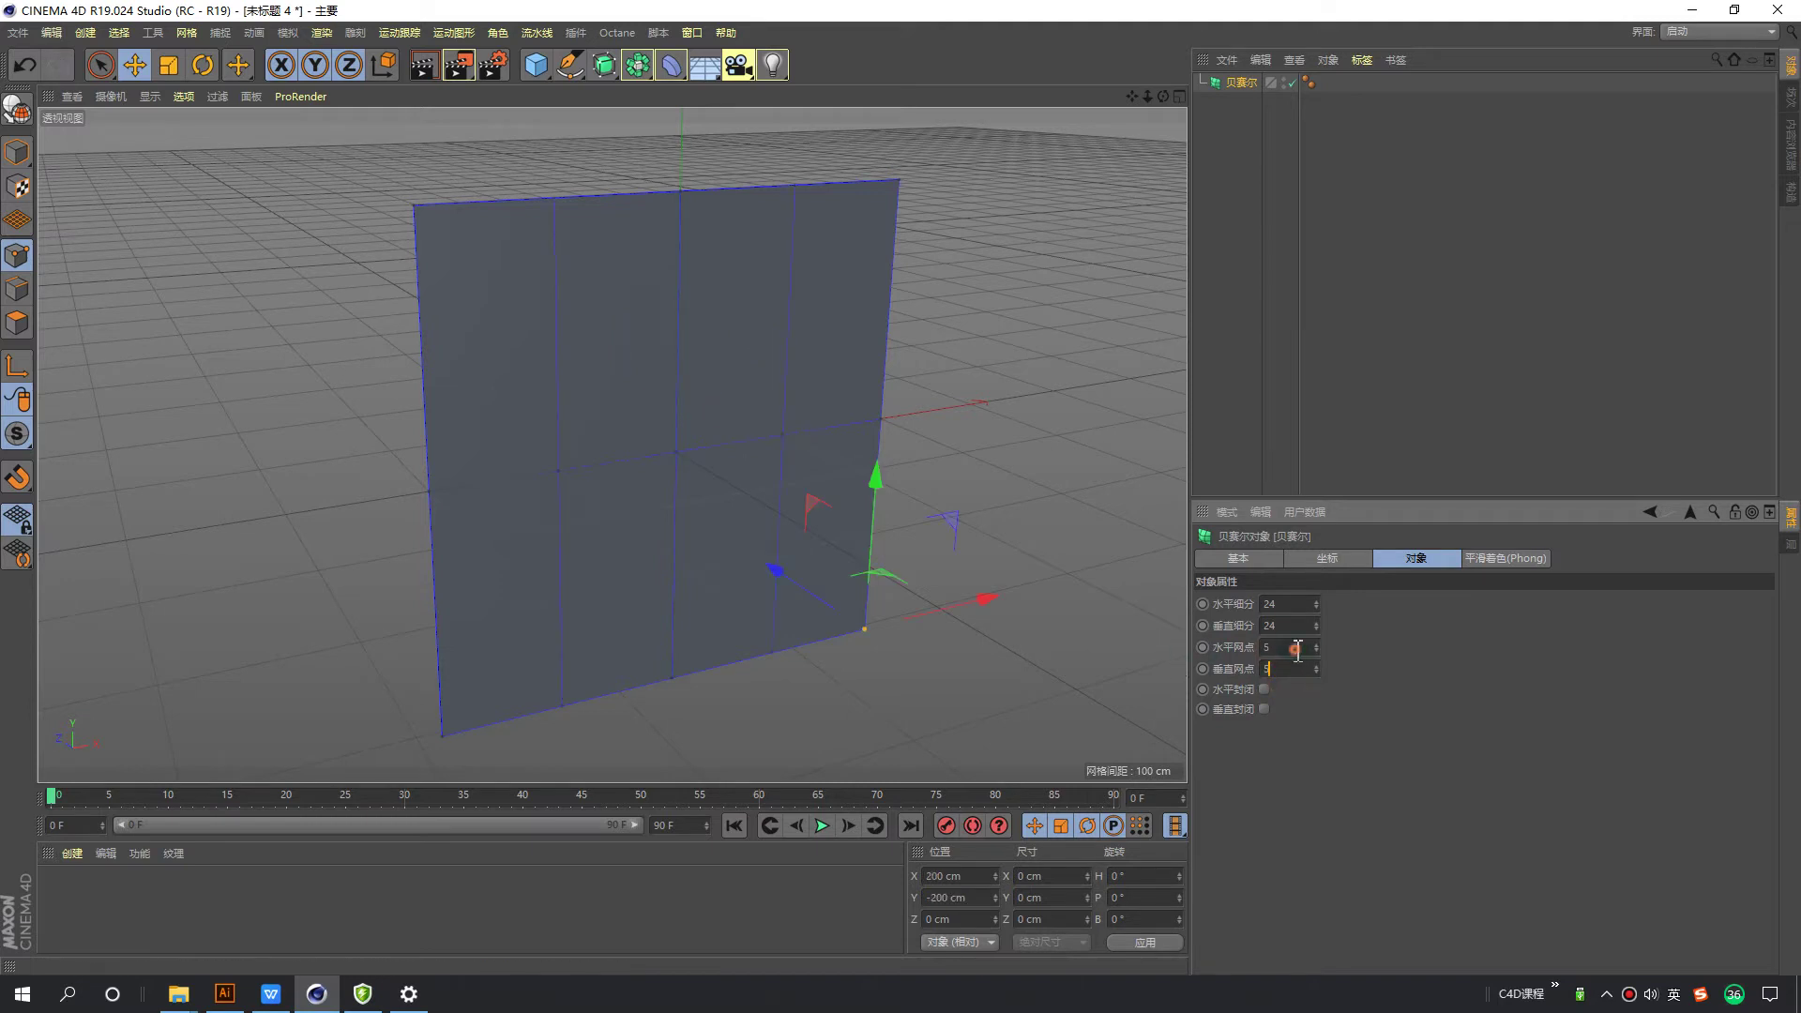
# Step: Level the view to eye height over the 5×5 Bezier control grid
pyautogui.moveTo(718, 364)
pyautogui.keyDown('alt'); pyautogui.mouseDown()
pyautogui.moveTo(656, 336)
pyautogui.moveTo(652, 292)
pyautogui.moveTo(728, 359)
pyautogui.moveTo(664, 364)
pyautogui.mouseUp(); pyautogui.keyUp('alt')
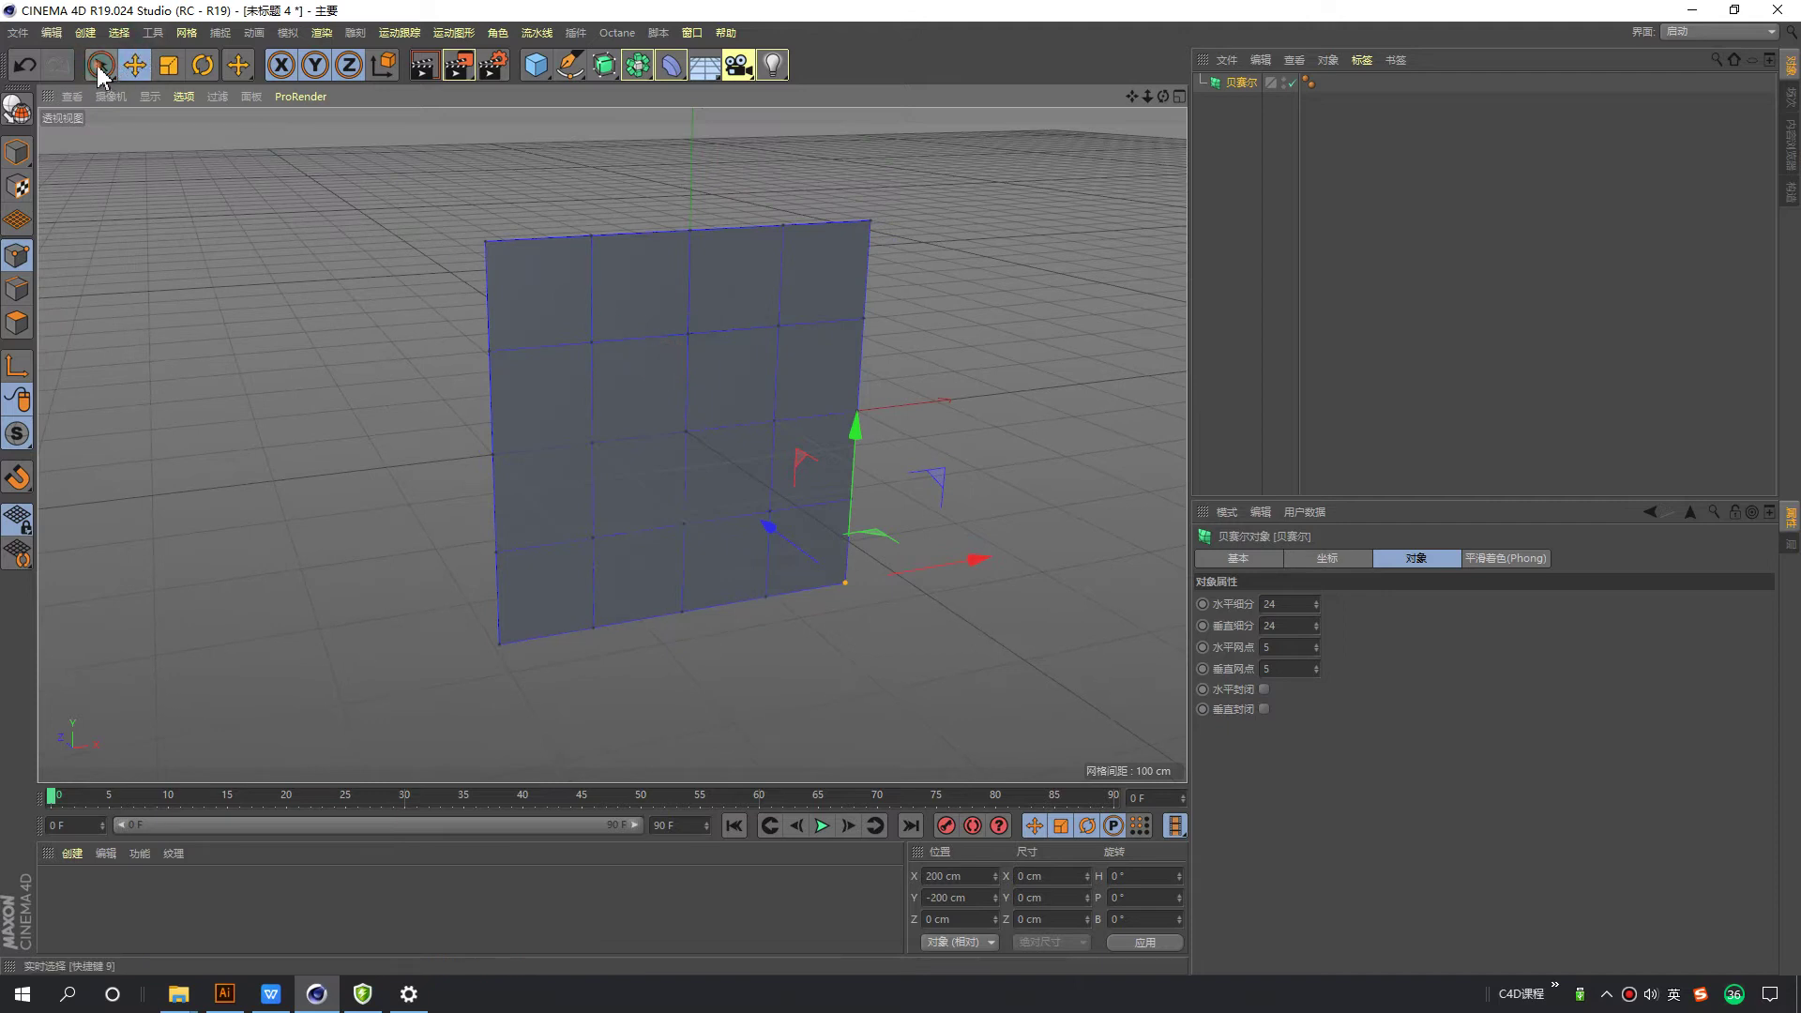
pyautogui.moveTo(100, 76); pyautogui.dragTo(127, 90)
# Step: Box-select the top edge points and scale them inward
pyautogui.click(190, 138)
pyautogui.keyDown('alt'); pyautogui.moveTo(683, 288); pyautogui.dragTo(494, 298); pyautogui.keyUp('alt')
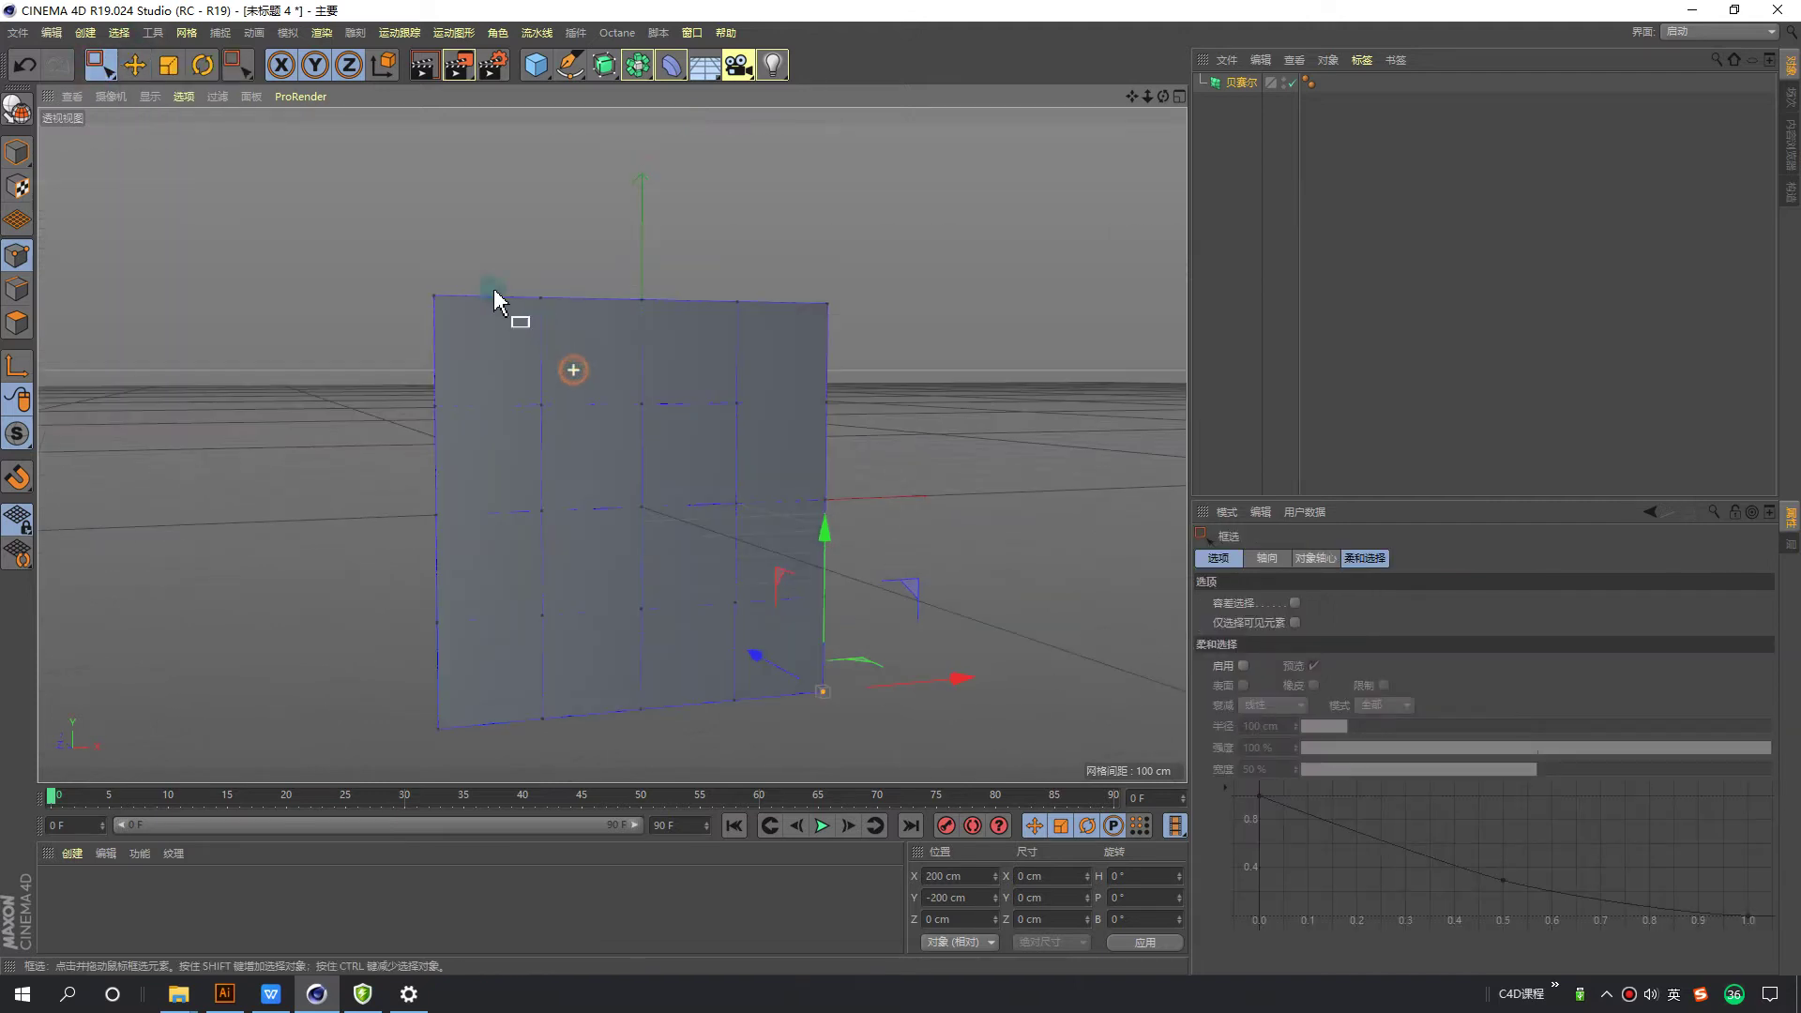
pyautogui.moveTo(925, 315)
pyautogui.mouseDown()
pyautogui.moveTo(893, 370)
pyautogui.moveTo(793, 290)
pyautogui.moveTo(817, 286)
pyautogui.moveTo(814, 354)
pyautogui.moveTo(728, 313)
pyautogui.moveTo(655, 402)
pyautogui.mouseUp()
pyautogui.press('t')
pyautogui.press('0')
# Step: Box-select the bottom edge points and scale them inward
pyautogui.keyDown('alt'); pyautogui.moveTo(638, 685); pyautogui.dragTo(635, 515); pyautogui.keyUp('alt')
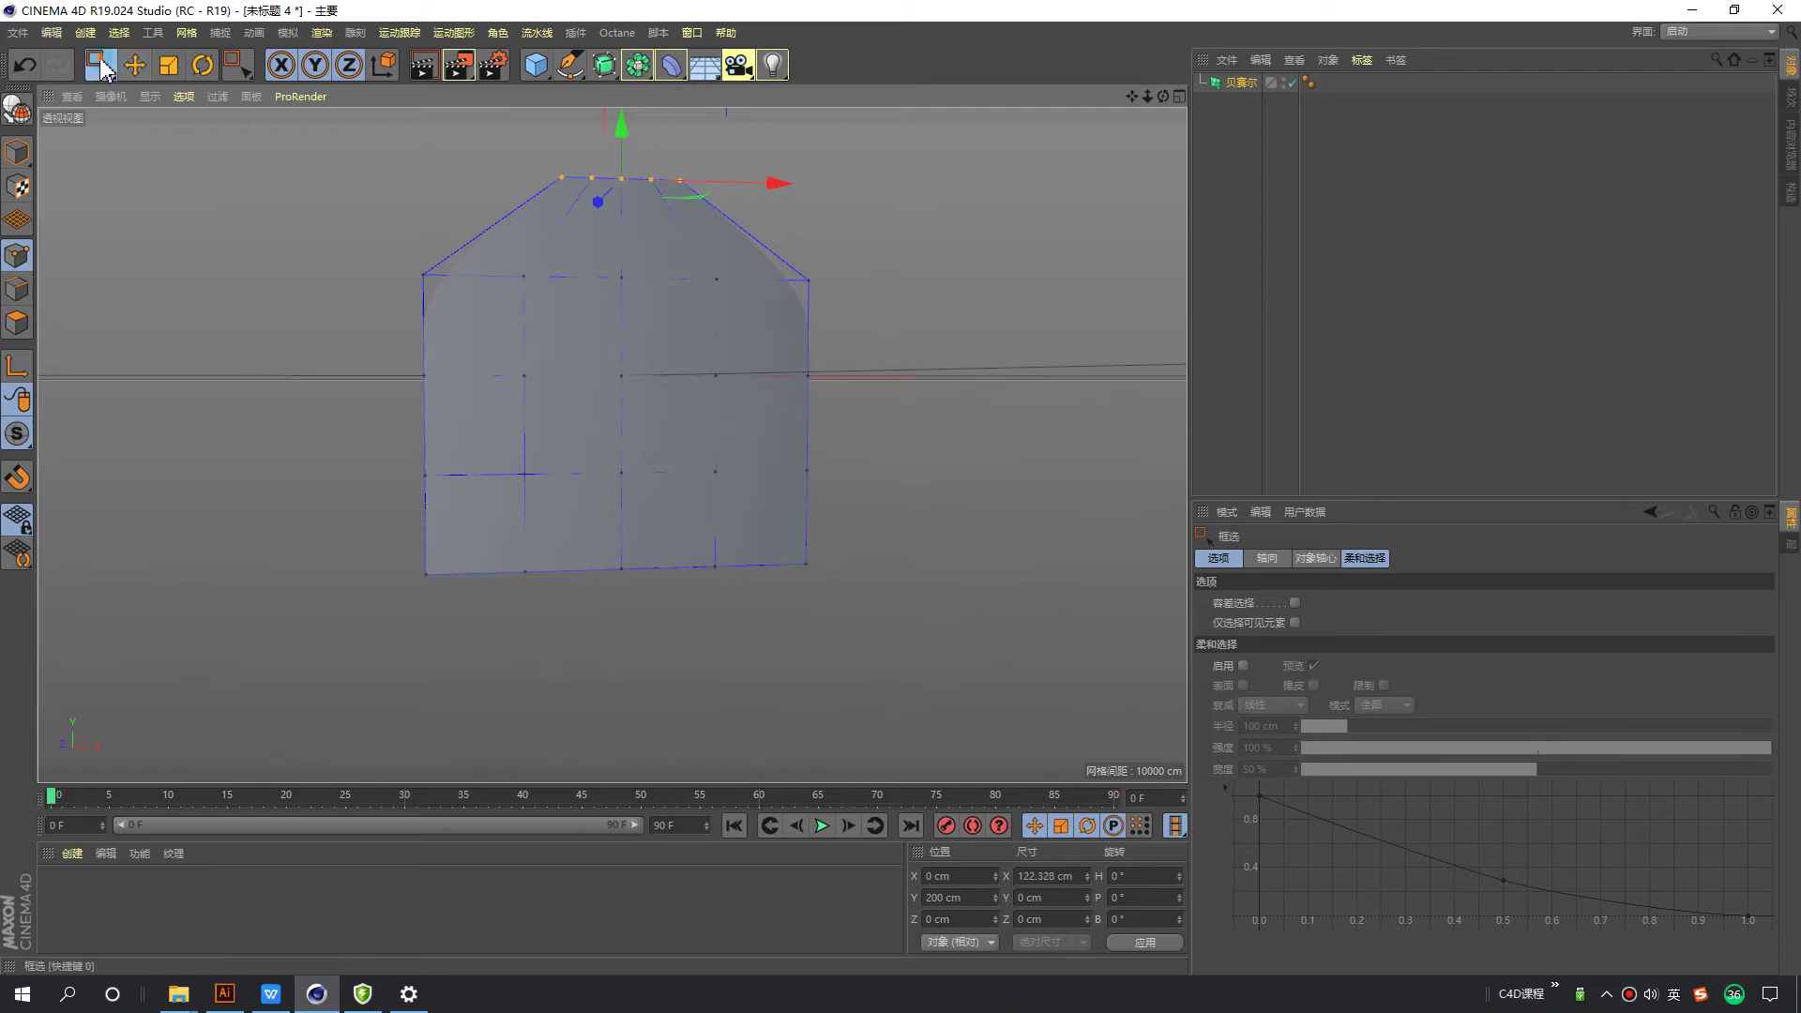
pyautogui.moveTo(102, 67); pyautogui.dragTo(187, 147)
pyautogui.moveTo(512, 560)
pyautogui.mouseDown()
pyautogui.moveTo(800, 610)
pyautogui.moveTo(723, 588)
pyautogui.moveTo(771, 563)
pyautogui.moveTo(687, 595)
pyautogui.moveTo(600, 342)
pyautogui.moveTo(1032, 482)
pyautogui.moveTo(559, 487)
pyautogui.moveTo(511, 296)
pyautogui.moveTo(575, 354)
pyautogui.moveTo(588, 281)
pyautogui.moveTo(430, 325)
pyautogui.mouseUp()
pyautogui.press('t')
pyautogui.press('0')
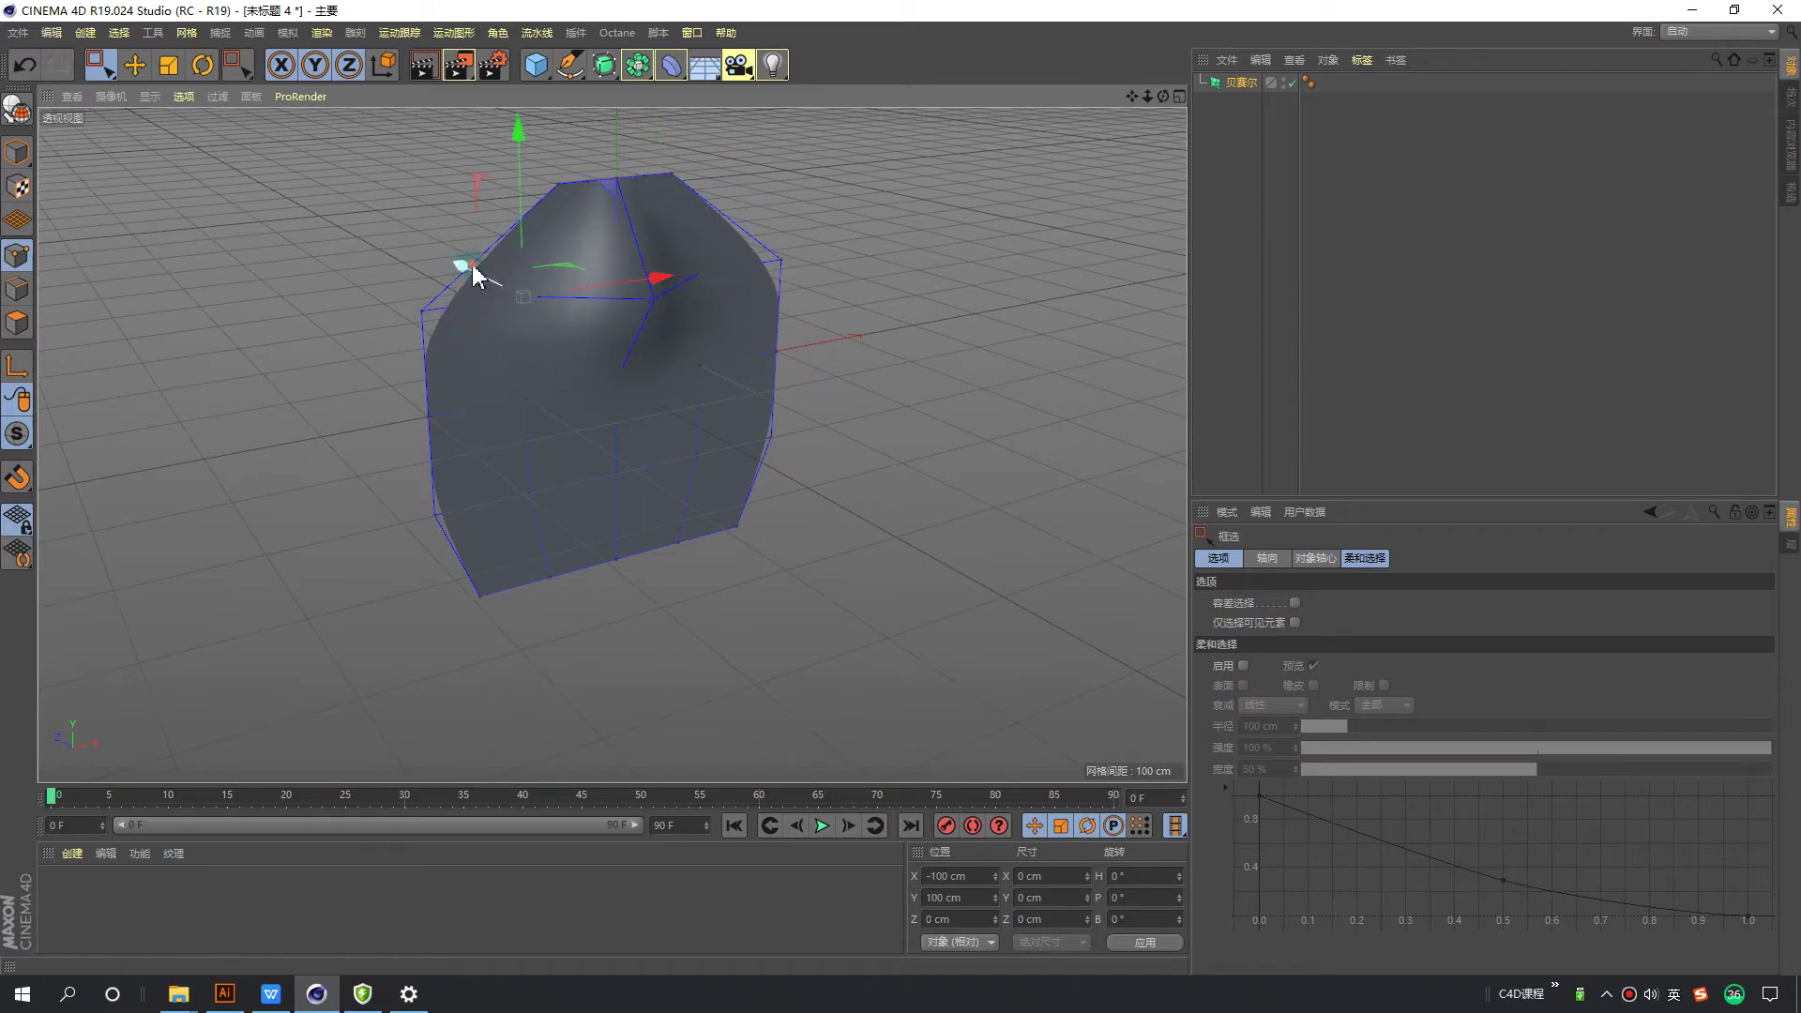
# Step: Push a top point back, pull a lower point forward, and move the top row forward
pyautogui.moveTo(474, 275)
pyautogui.mouseDown()
pyautogui.moveTo(417, 372)
pyautogui.moveTo(568, 373)
pyautogui.mouseUp()
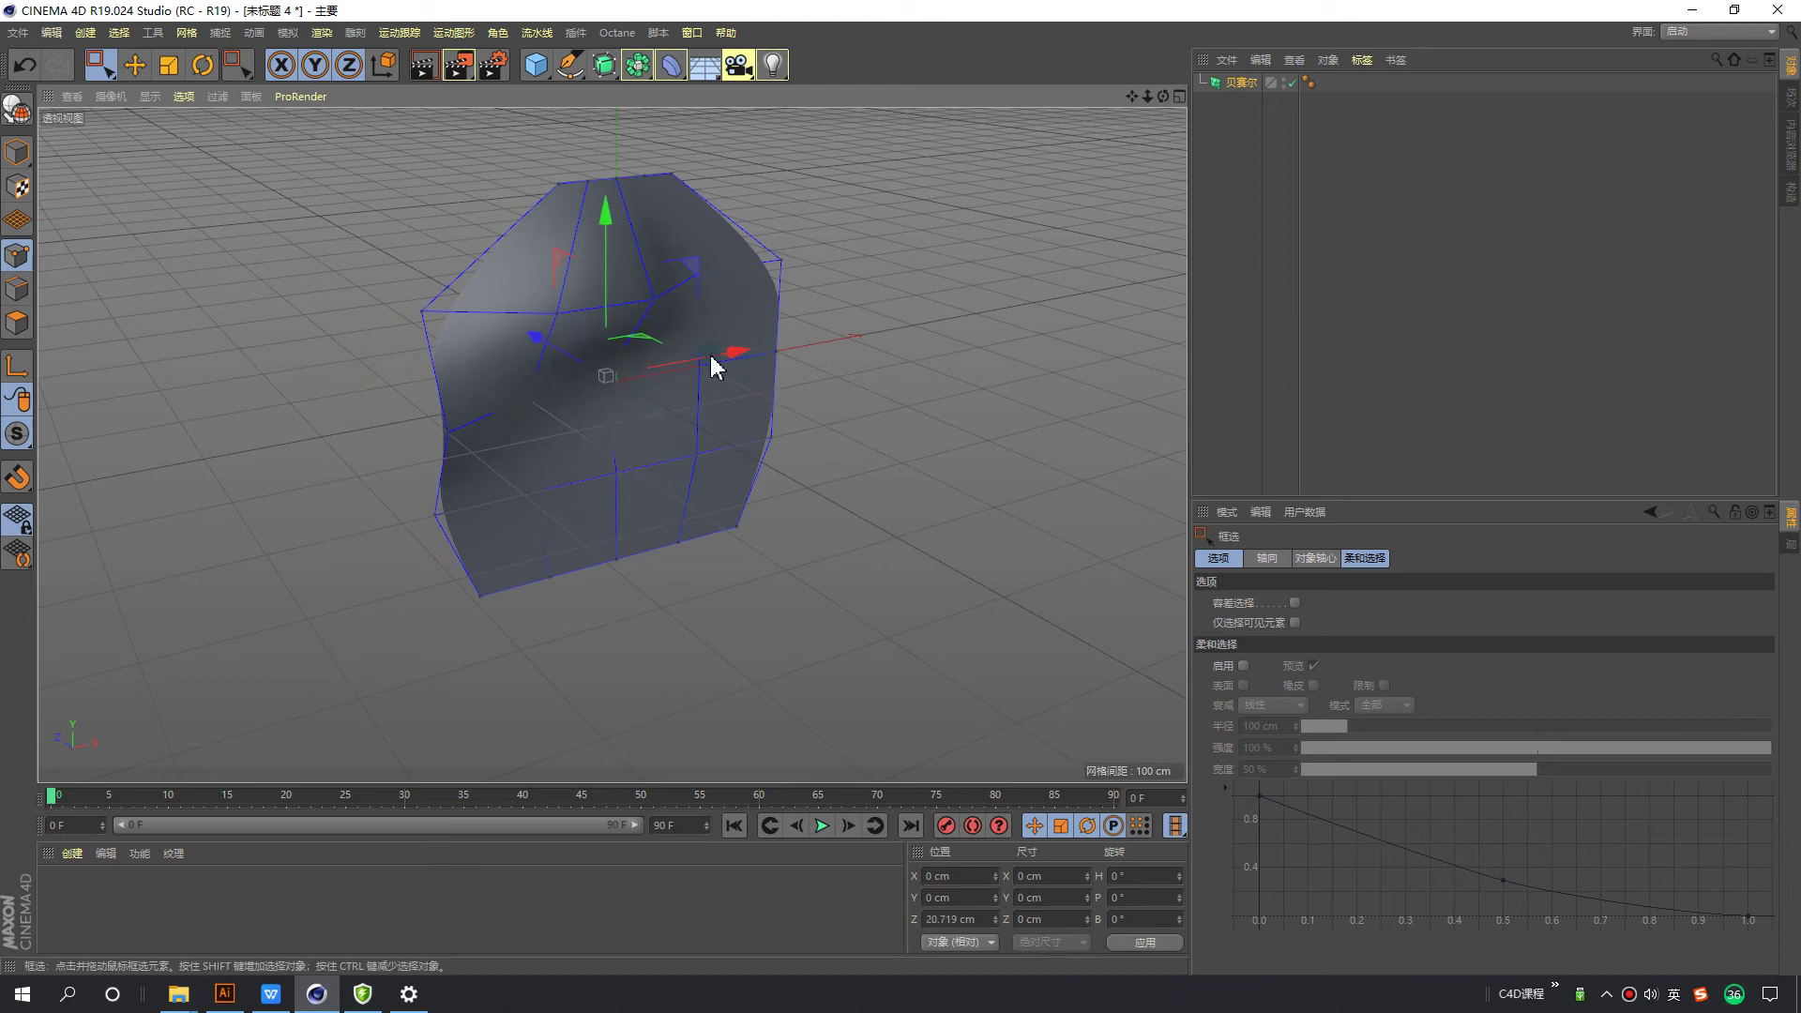
pyautogui.moveTo(591, 459)
pyautogui.mouseDown()
pyautogui.moveTo(723, 497)
pyautogui.moveTo(556, 563)
pyautogui.mouseUp()
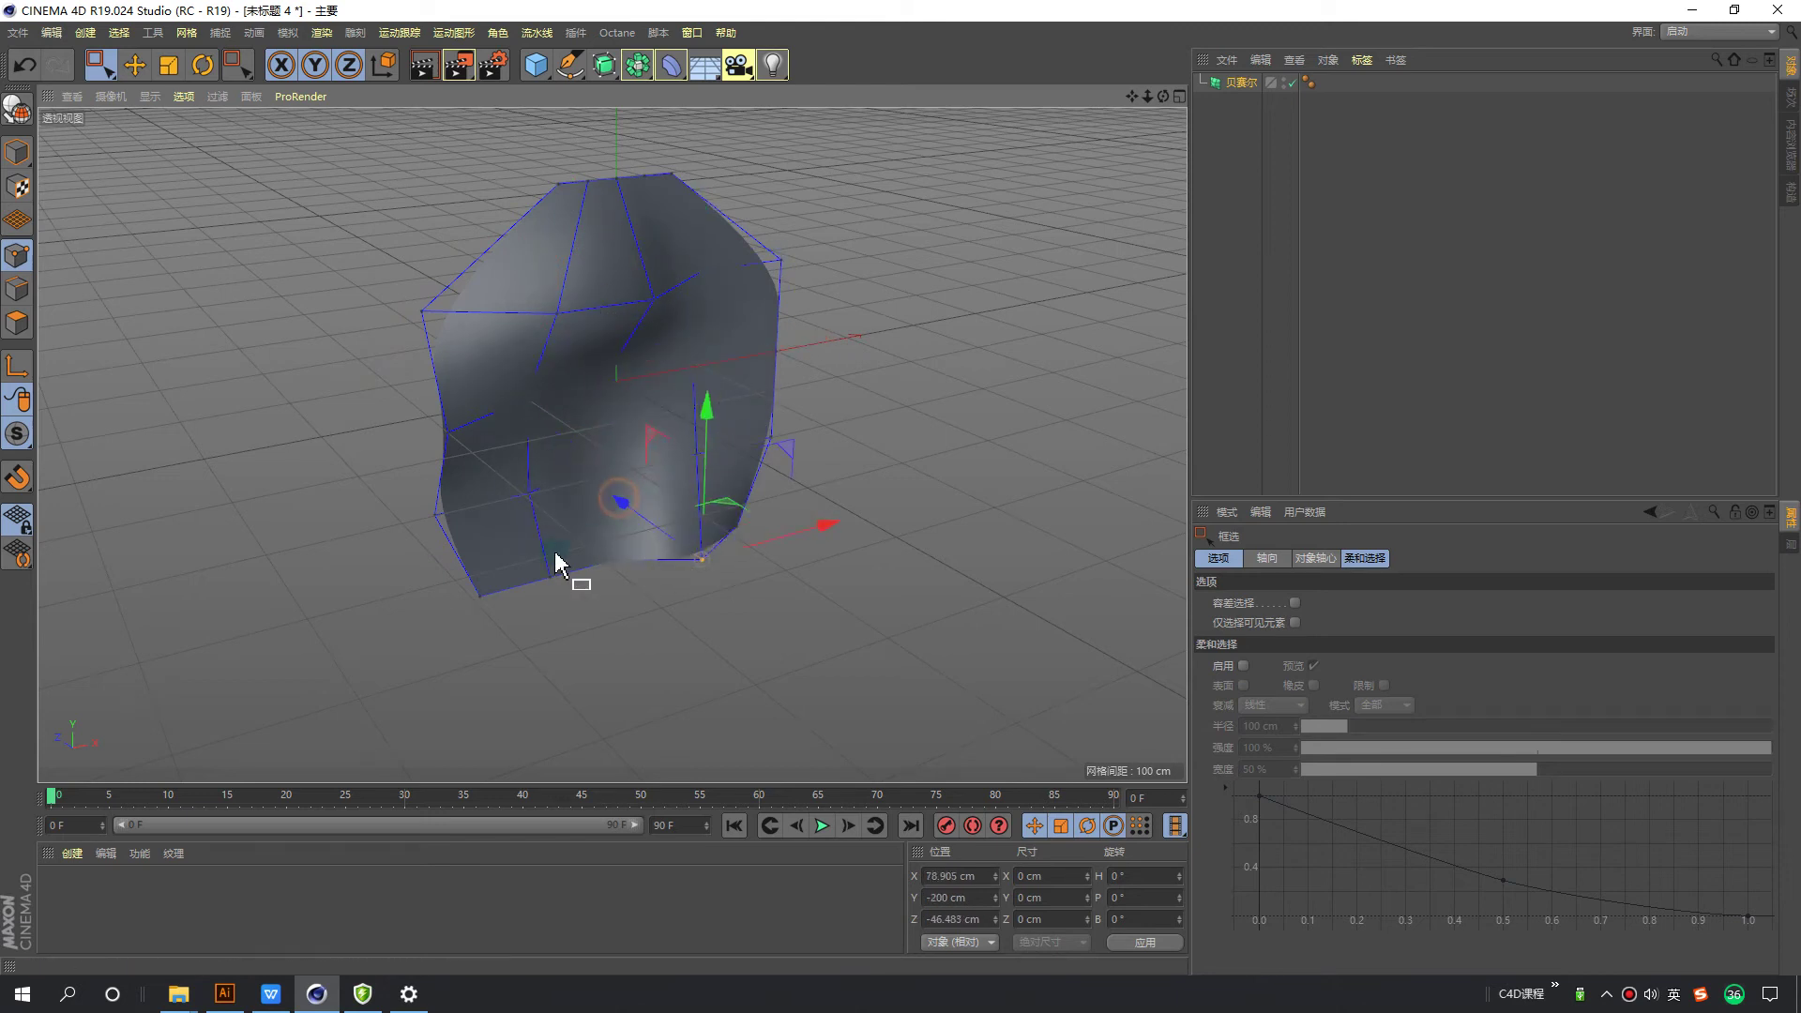
pyautogui.moveTo(590, 434)
pyautogui.keyDown('alt'); pyautogui.mouseDown()
pyautogui.moveTo(722, 485)
pyautogui.moveTo(622, 543)
pyautogui.moveTo(916, 221)
pyautogui.moveTo(399, 449)
pyautogui.mouseUp(); pyautogui.keyUp('alt')
pyautogui.moveTo(736, 342)
pyautogui.keyDown('alt'); pyautogui.mouseDown()
pyautogui.moveTo(731, 367)
pyautogui.moveTo(807, 363)
pyautogui.mouseUp(); pyautogui.keyUp('alt')
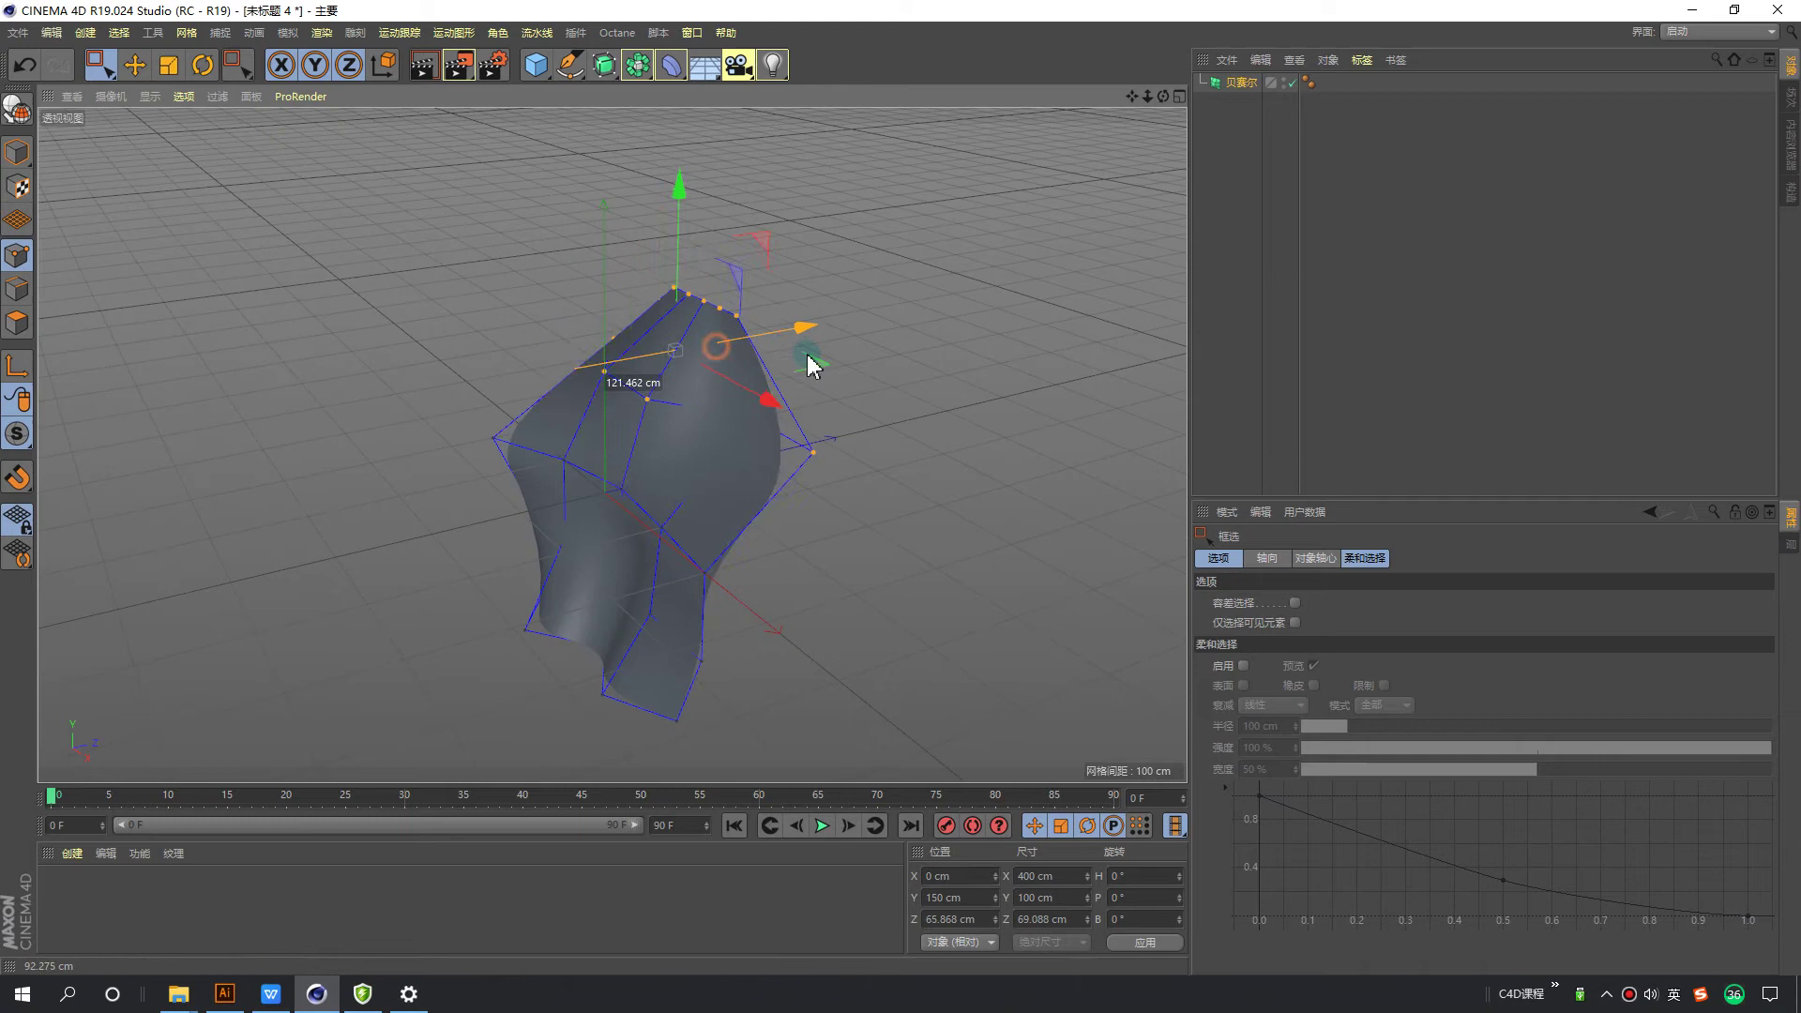
pyautogui.moveTo(611, 502)
pyautogui.keyDown('alt'); pyautogui.mouseDown()
pyautogui.moveTo(807, 466)
pyautogui.moveTo(787, 366)
pyautogui.mouseUp(); pyautogui.keyUp('alt')
# Step: Shift the right-side and left-side point rows inward to twist the sheet
pyautogui.moveTo(892, 605); pyautogui.dragTo(896, 600)
pyautogui.moveTo(938, 511); pyautogui.dragTo(884, 527)
pyautogui.moveTo(503, 694); pyautogui.dragTo(525, 647)
pyautogui.moveTo(657, 524); pyautogui.dragTo(682, 521)
pyautogui.moveTo(682, 521)
pyautogui.keyDown('alt'); pyautogui.mouseDown()
pyautogui.moveTo(804, 490)
pyautogui.moveTo(744, 385)
pyautogui.moveTo(1160, 355)
pyautogui.mouseUp(); pyautogui.keyUp('alt')
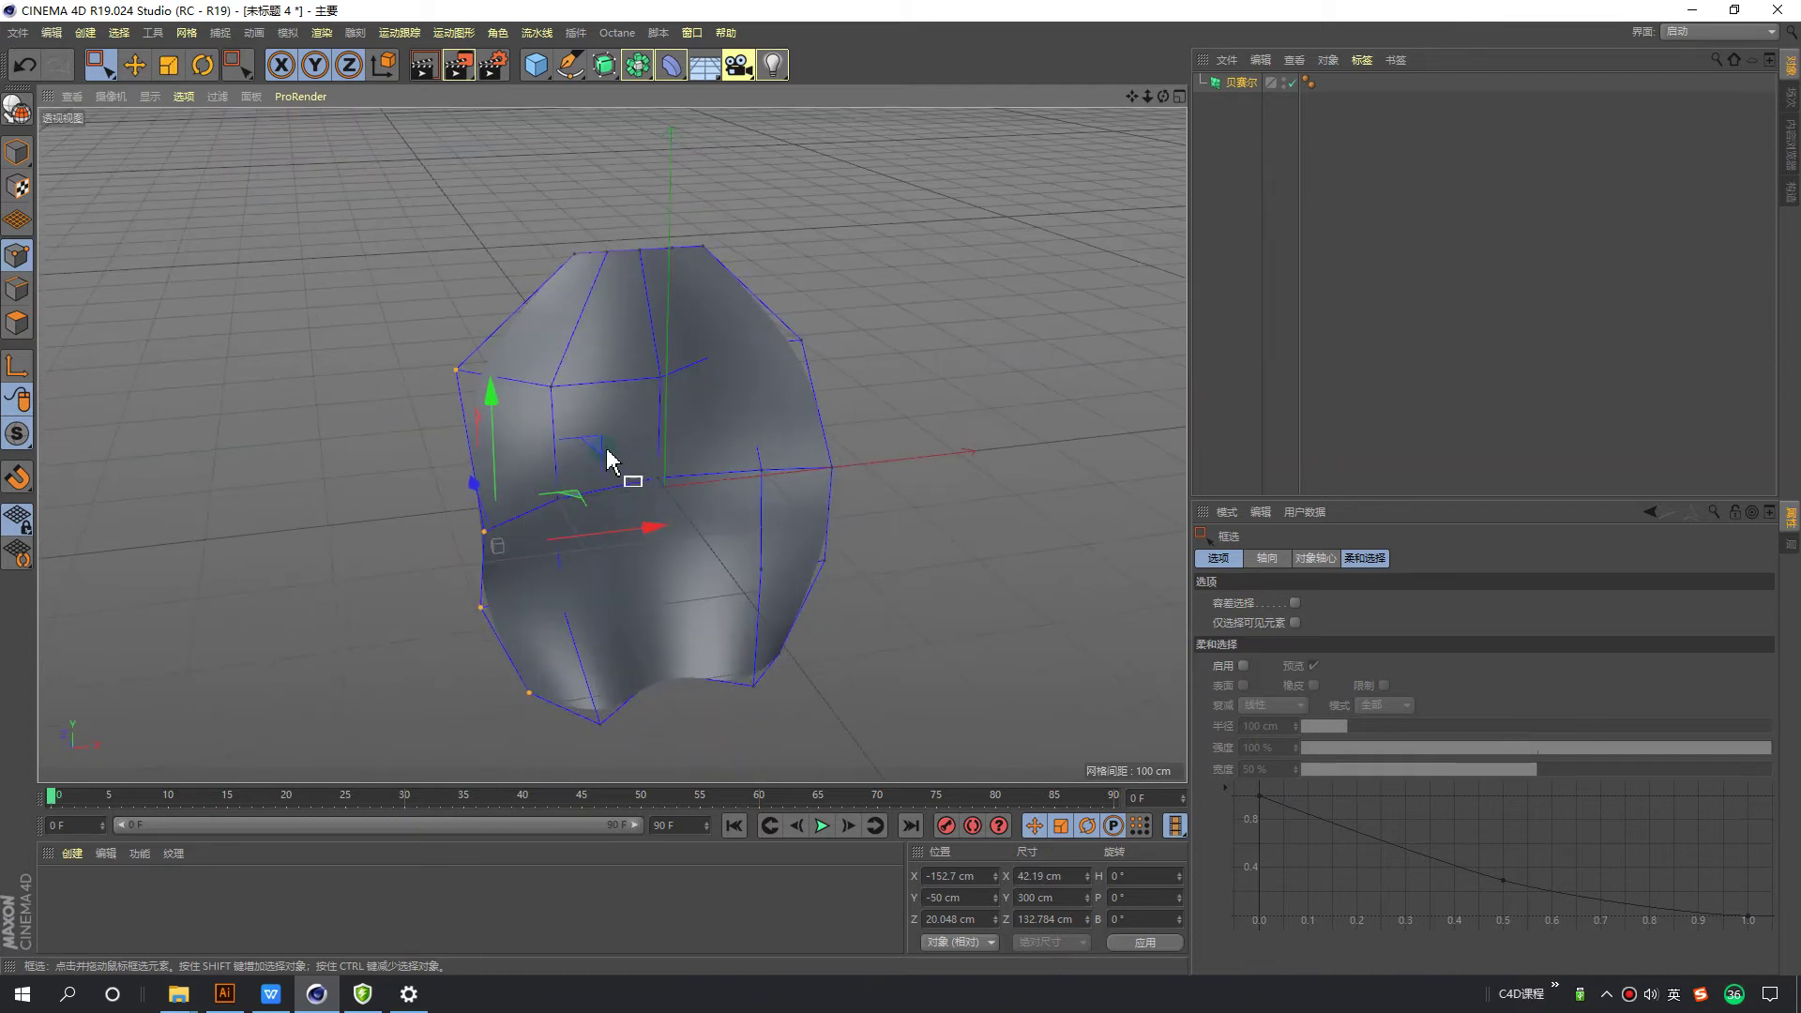
# Step: Push and pull single control points to add dents and bumps to the surface
pyautogui.click(659, 481)
pyautogui.moveTo(616, 460); pyautogui.dragTo(938, 422)
pyautogui.moveTo(818, 390)
pyautogui.mouseDown()
pyautogui.moveTo(777, 374)
pyautogui.moveTo(820, 354)
pyautogui.mouseUp()
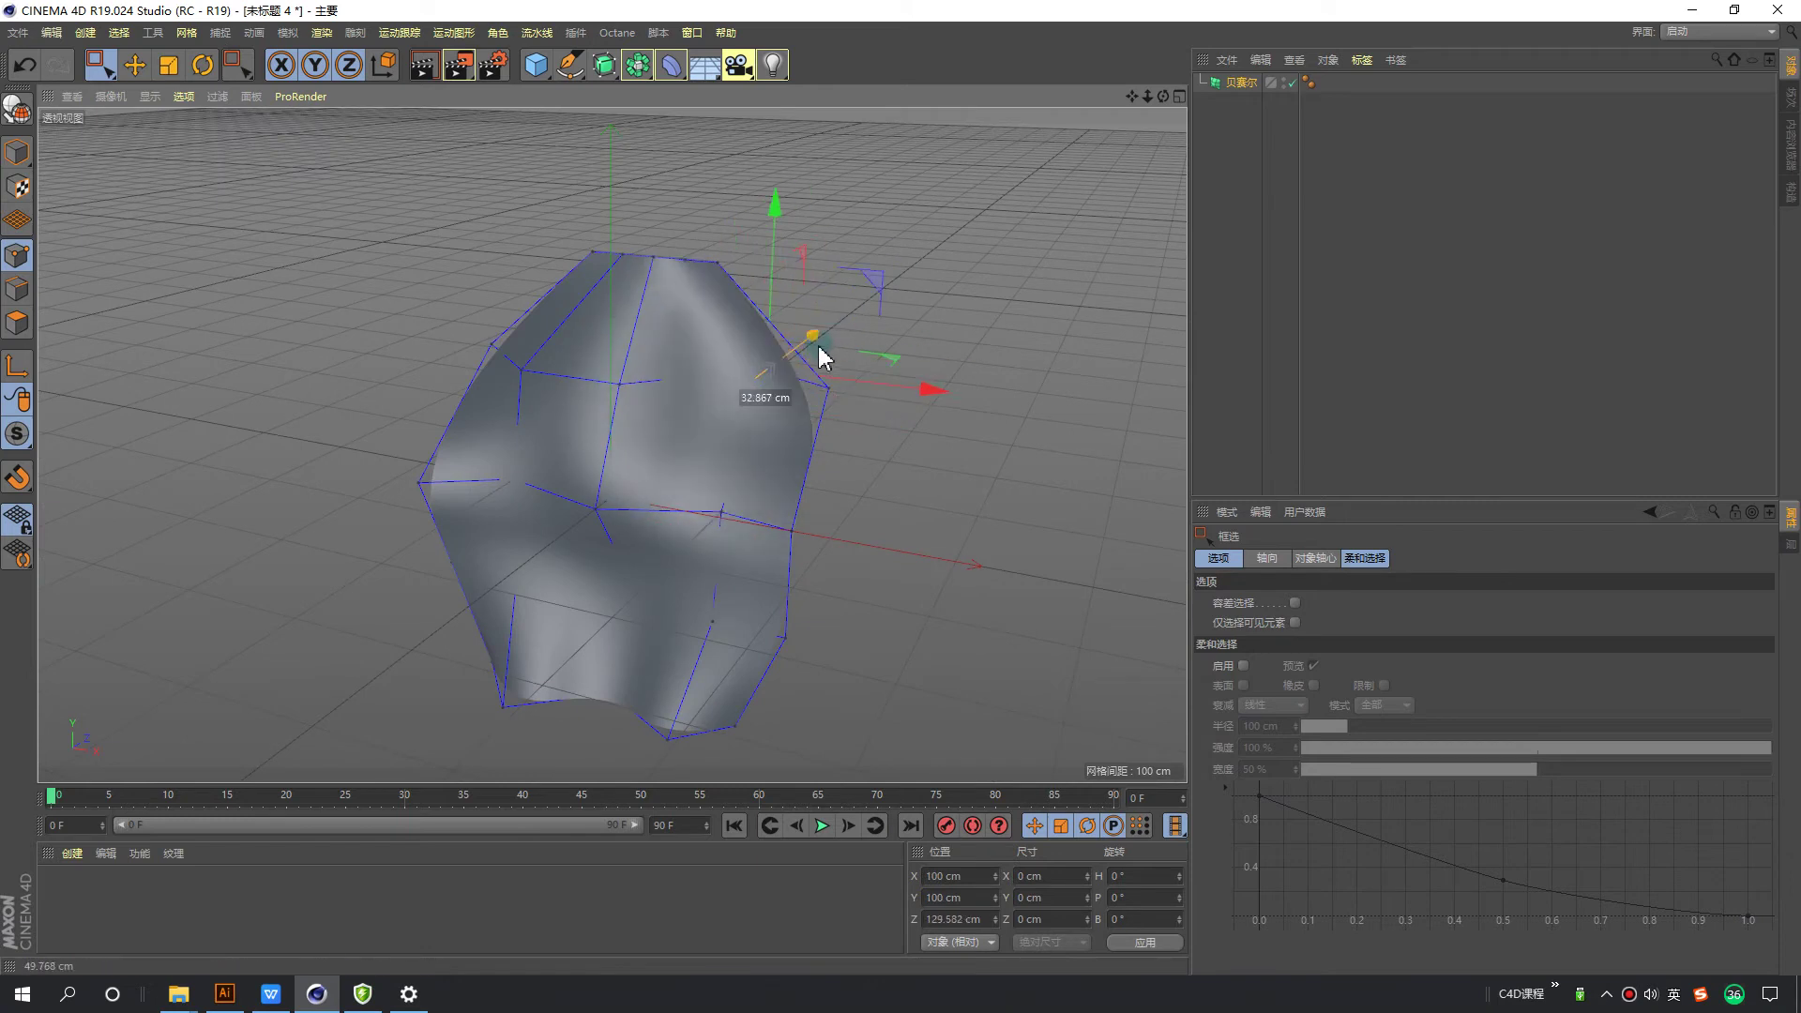
pyautogui.keyDown('alt'); pyautogui.moveTo(692, 406); pyautogui.dragTo(604, 410); pyautogui.keyUp('alt')
pyautogui.moveTo(483, 399)
pyautogui.mouseDown()
pyautogui.moveTo(551, 391)
pyautogui.moveTo(515, 222)
pyautogui.moveTo(594, 341)
pyautogui.moveTo(568, 466)
pyautogui.moveTo(675, 562)
pyautogui.moveTo(591, 334)
pyautogui.moveTo(579, 375)
pyautogui.moveTo(482, 381)
pyautogui.moveTo(450, 362)
pyautogui.moveTo(567, 416)
pyautogui.moveTo(434, 394)
pyautogui.moveTo(623, 485)
pyautogui.moveTo(835, 511)
pyautogui.moveTo(419, 483)
pyautogui.mouseUp()
pyautogui.moveTo(404, 402); pyautogui.dragTo(483, 441)
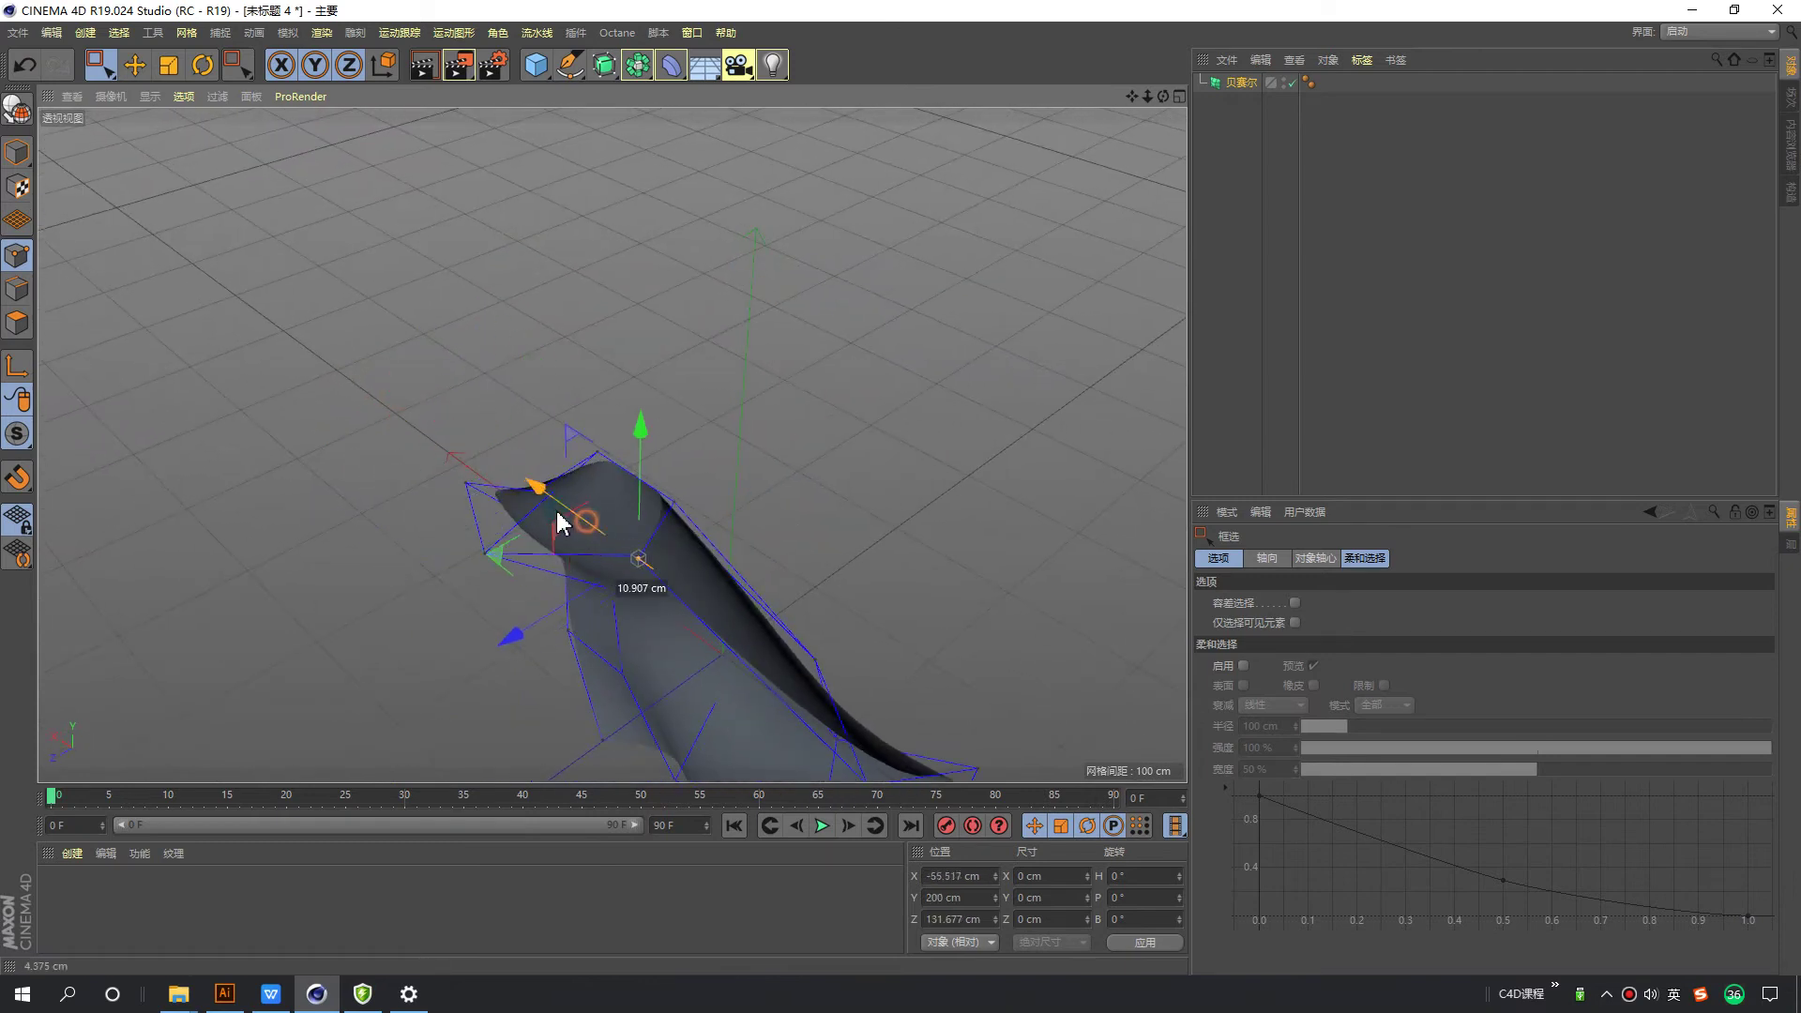
pyautogui.click(804, 455)
pyautogui.moveTo(804, 455)
pyautogui.keyDown('alt'); pyautogui.mouseDown()
pyautogui.moveTo(523, 410)
pyautogui.moveTo(771, 586)
pyautogui.moveTo(583, 369)
pyautogui.moveTo(648, 394)
pyautogui.moveTo(575, 406)
pyautogui.moveTo(598, 412)
pyautogui.moveTo(623, 478)
pyautogui.moveTo(581, 436)
pyautogui.moveTo(627, 454)
pyautogui.moveTo(369, 362)
pyautogui.moveTo(383, 375)
pyautogui.mouseUp(); pyautogui.keyUp('alt')
# Step: Create a new material and apply it to the Bezier surface
pyautogui.click(1252, 82)
pyautogui.doubleClick(66, 919)
pyautogui.moveTo(66, 915); pyautogui.dragTo(644, 502)
# Step: Set the material colour to a muted red (S 52%, V 73%) and view the result
pyautogui.doubleClick(58, 892)
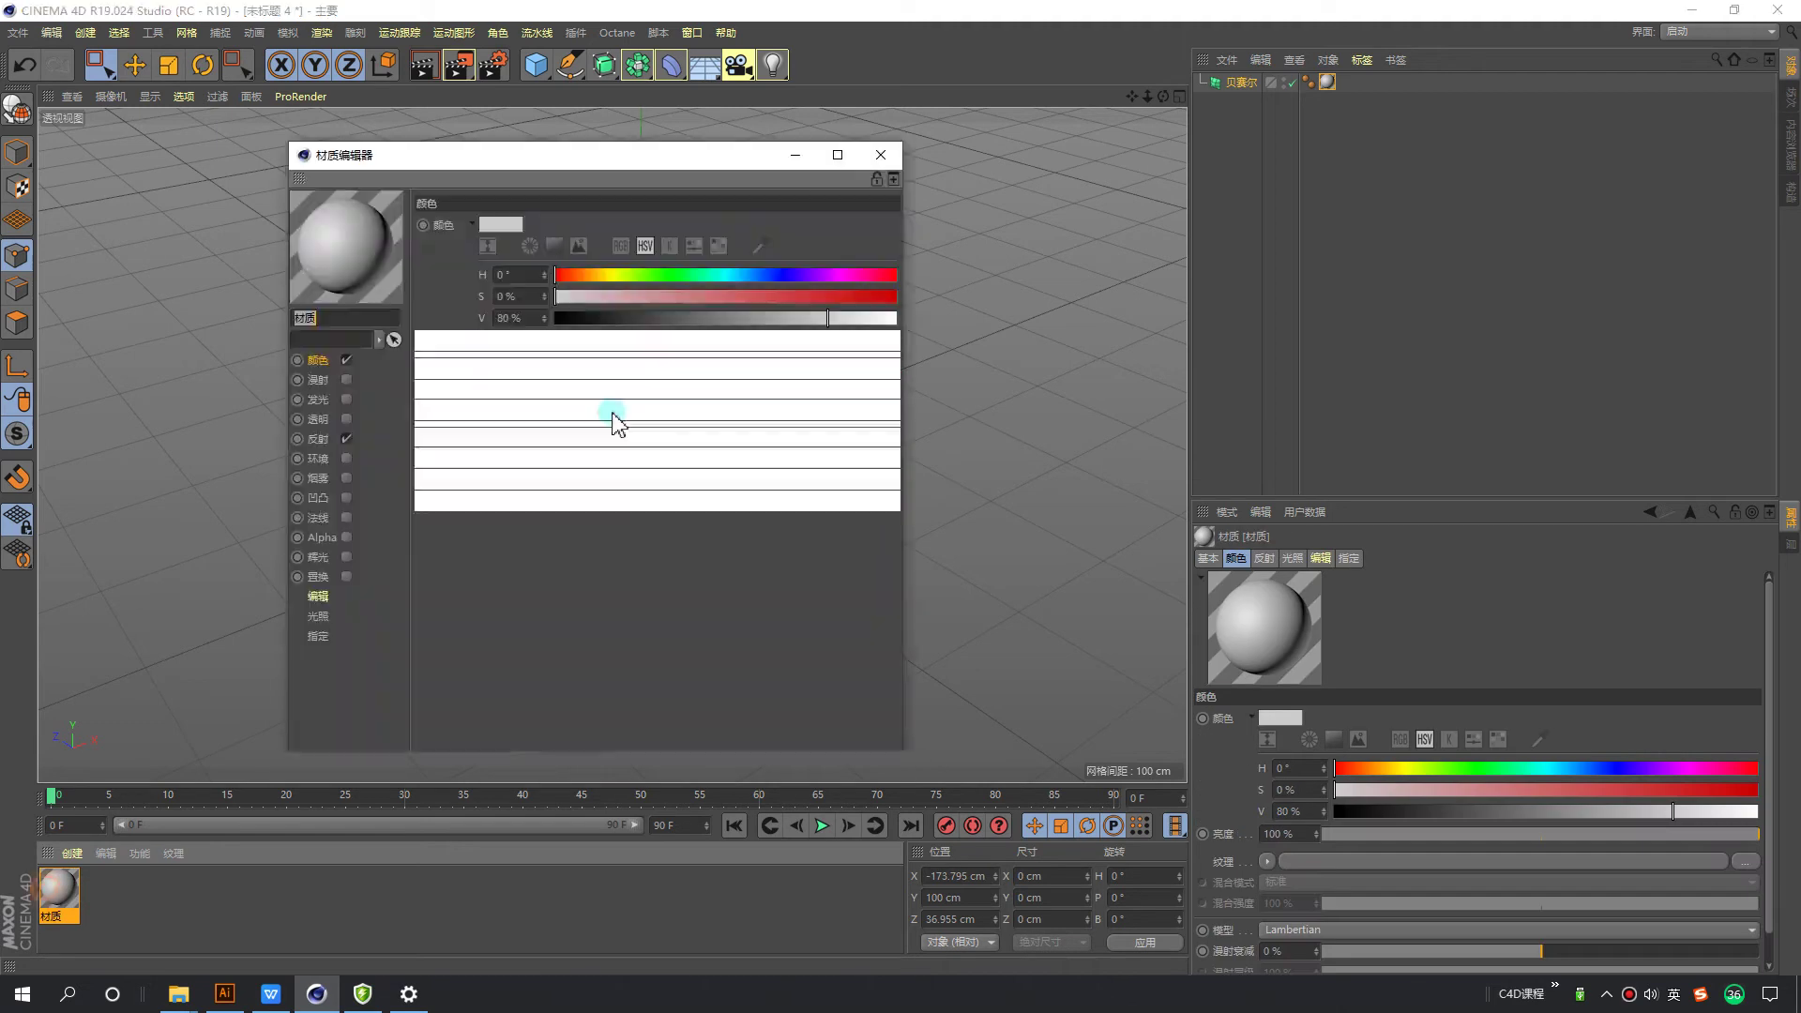
pyautogui.click(732, 296)
pyautogui.moveTo(781, 317); pyautogui.dragTo(804, 318)
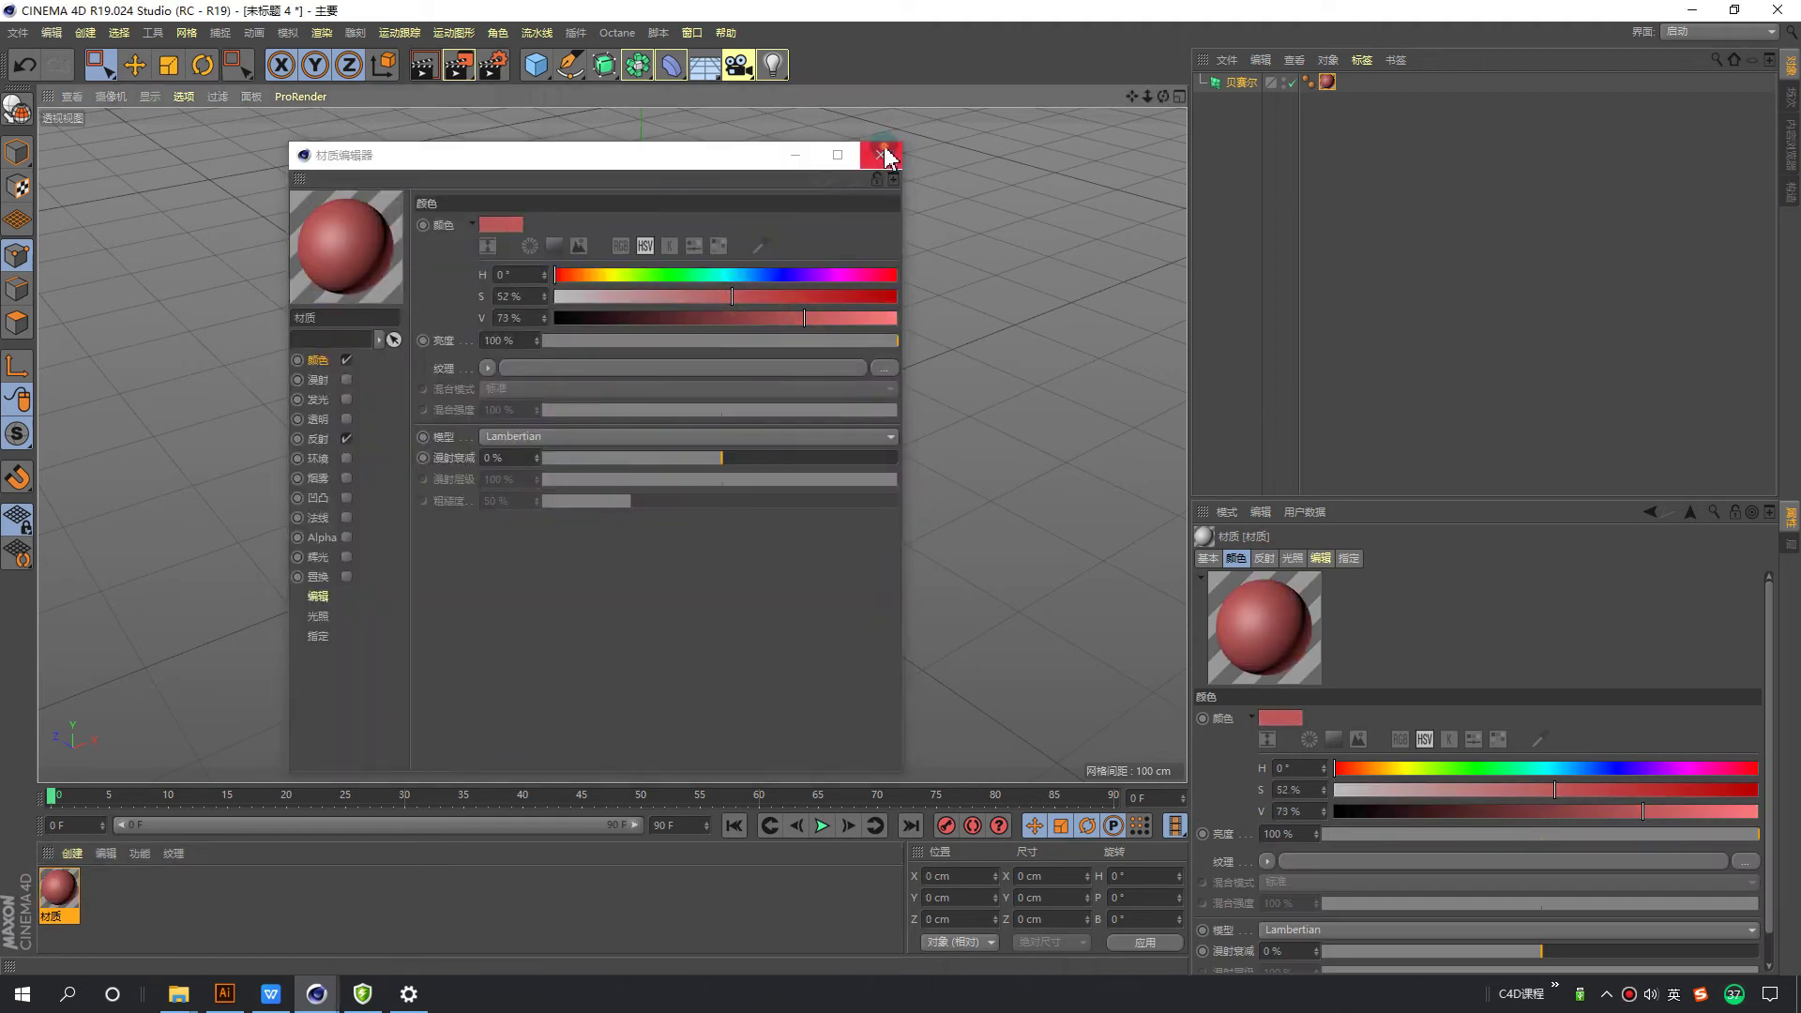
pyautogui.click(881, 155)
pyautogui.moveTo(647, 345)
pyautogui.keyDown('alt'); pyautogui.mouseDown()
pyautogui.moveTo(621, 206)
pyautogui.moveTo(954, 385)
pyautogui.moveTo(713, 488)
pyautogui.mouseUp(); pyautogui.keyUp('alt')
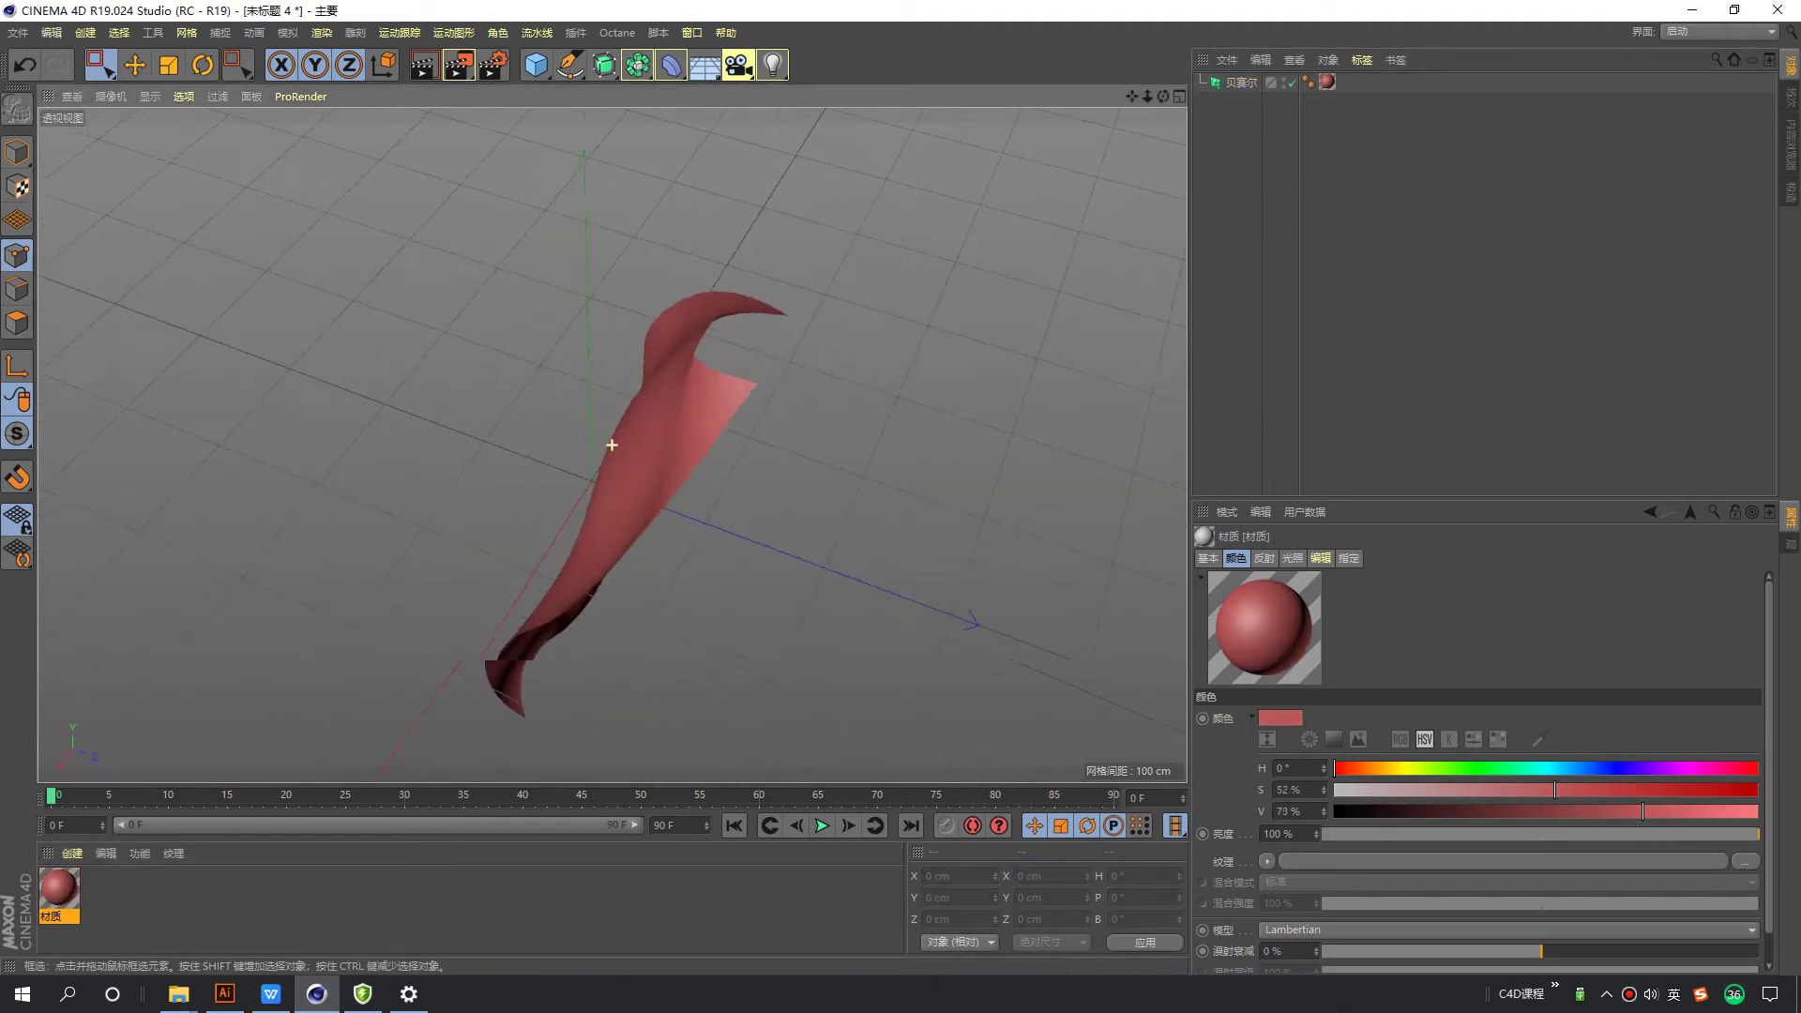
pyautogui.moveTo(611, 444)
pyautogui.keyDown('alt'); pyautogui.mouseDown()
pyautogui.moveTo(574, 308)
pyautogui.moveTo(803, 375)
pyautogui.moveTo(522, 323)
pyautogui.mouseUp(); pyautogui.keyUp('alt')
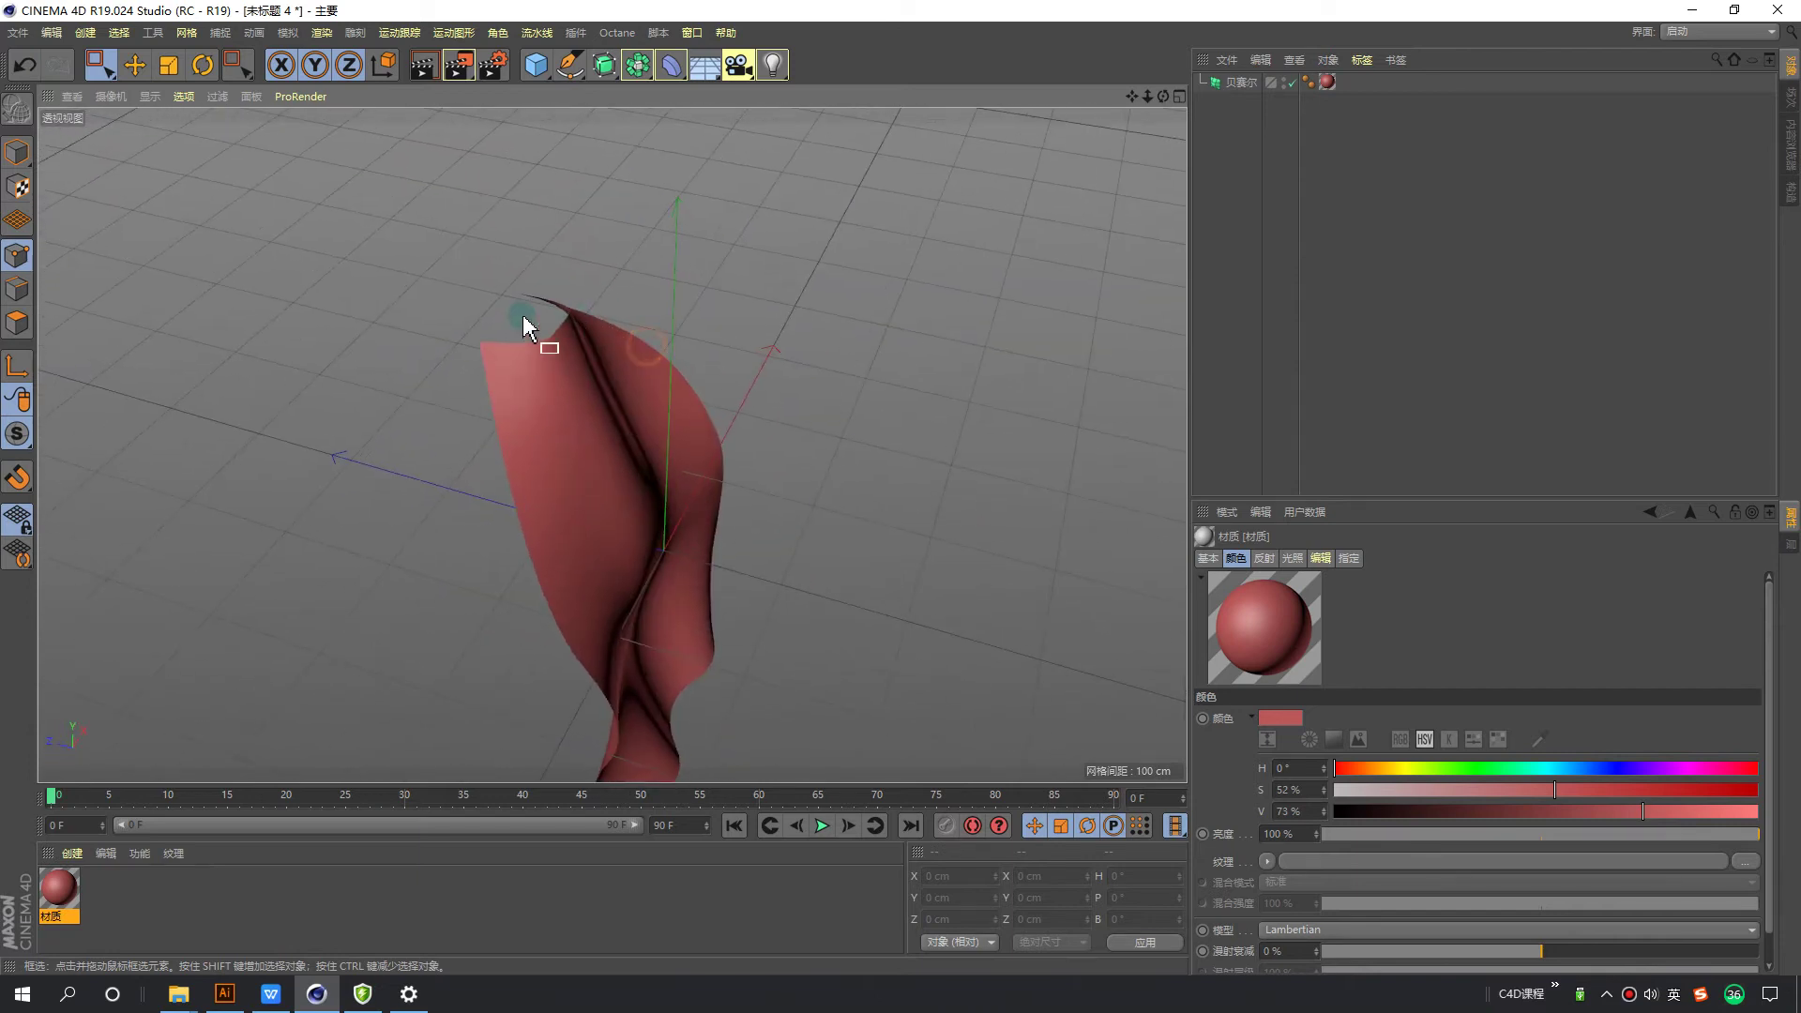
# Step: Delete the twisted Bezier surface and add a fresh Bezier object
pyautogui.click(1240, 82)
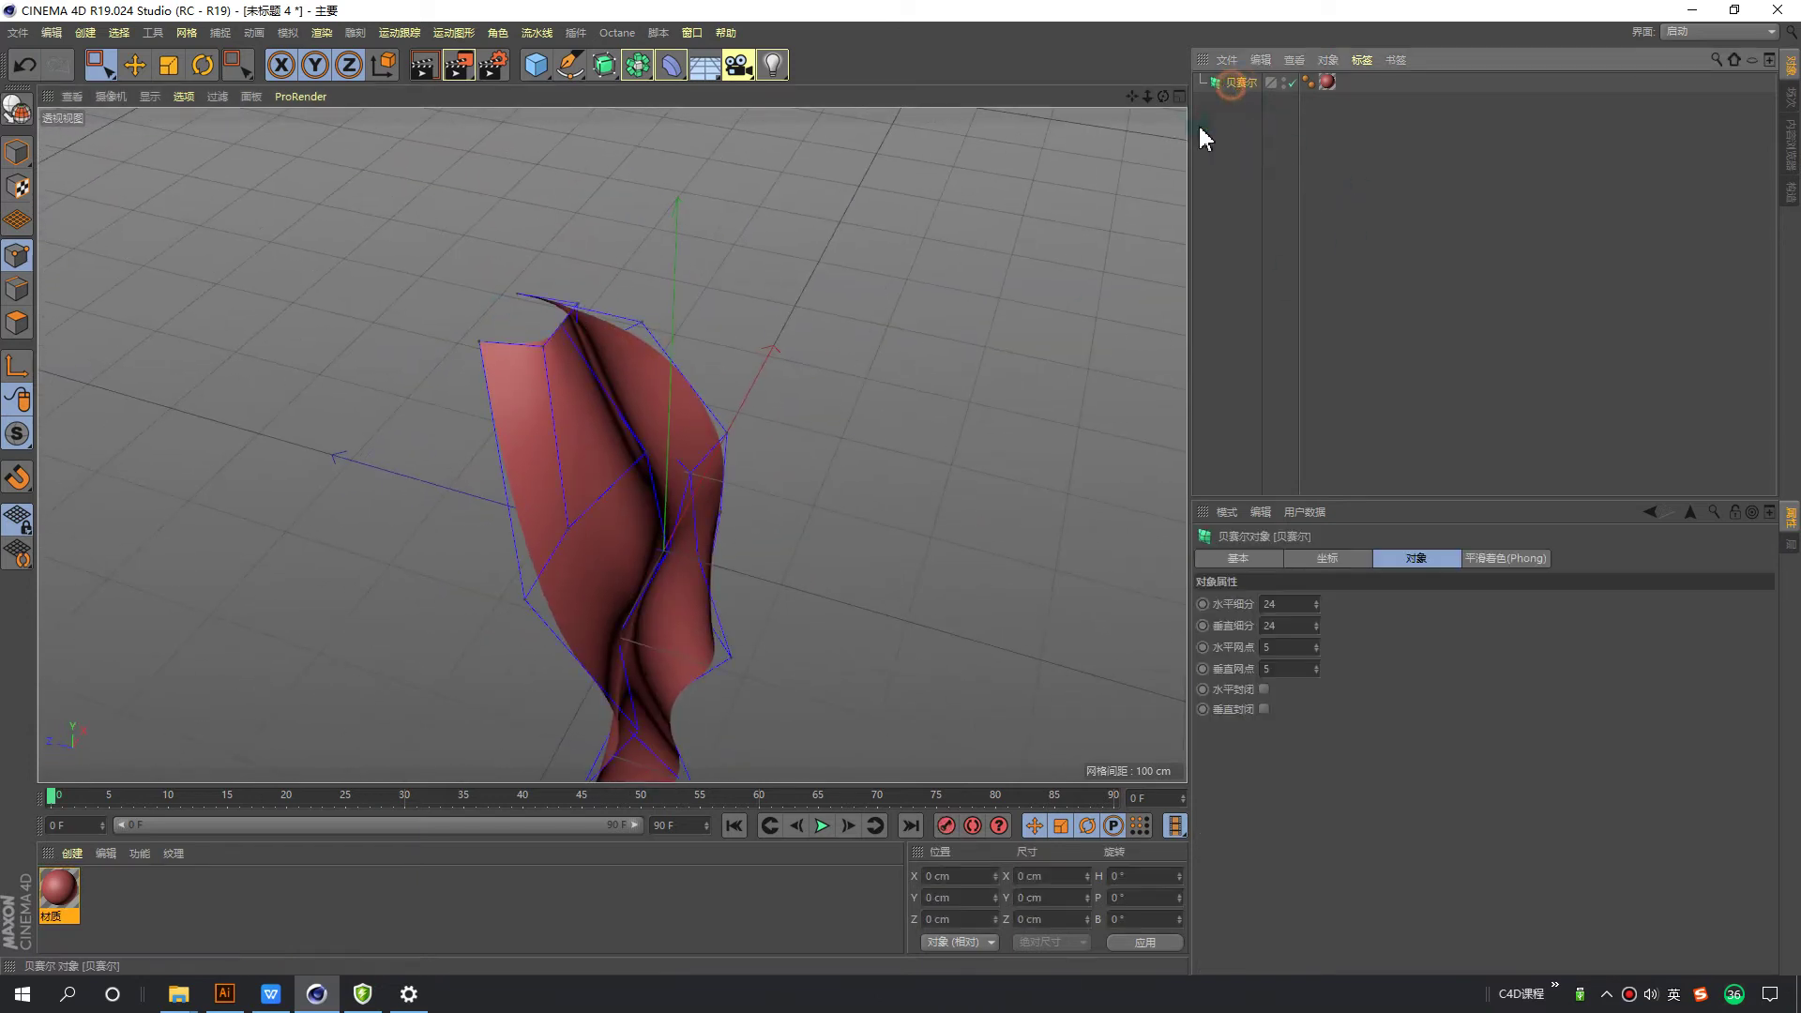
pyautogui.press('Delete')
pyautogui.moveTo(536, 65)
pyautogui.mouseDown()
pyautogui.moveTo(602, 60)
pyautogui.moveTo(835, 148)
pyautogui.mouseUp()
pyautogui.moveTo(605, 65); pyautogui.dragTo(800, 148)
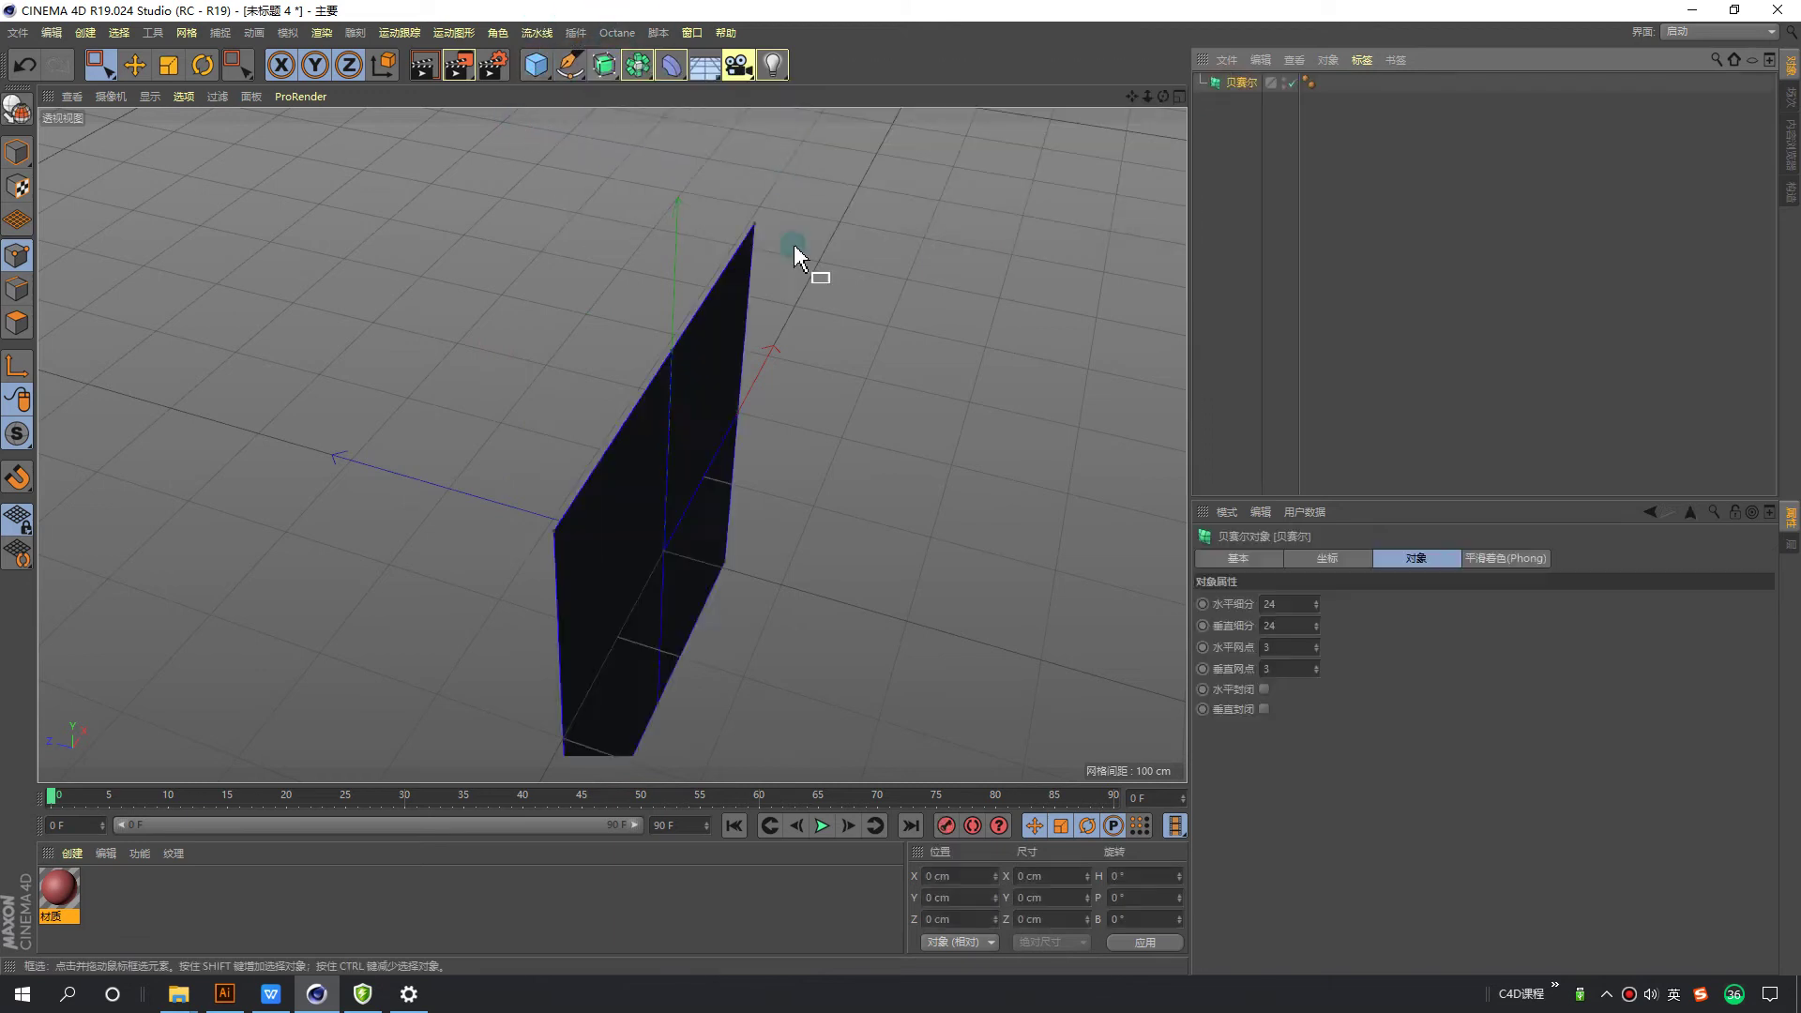
# Step: Rotate the new Bezier -90° in P to lie flat, then select a control point in Points mode
pyautogui.keyDown('alt'); pyautogui.moveTo(820, 273); pyautogui.dragTo(703, 408); pyautogui.keyUp('alt')
pyautogui.click(1234, 93)
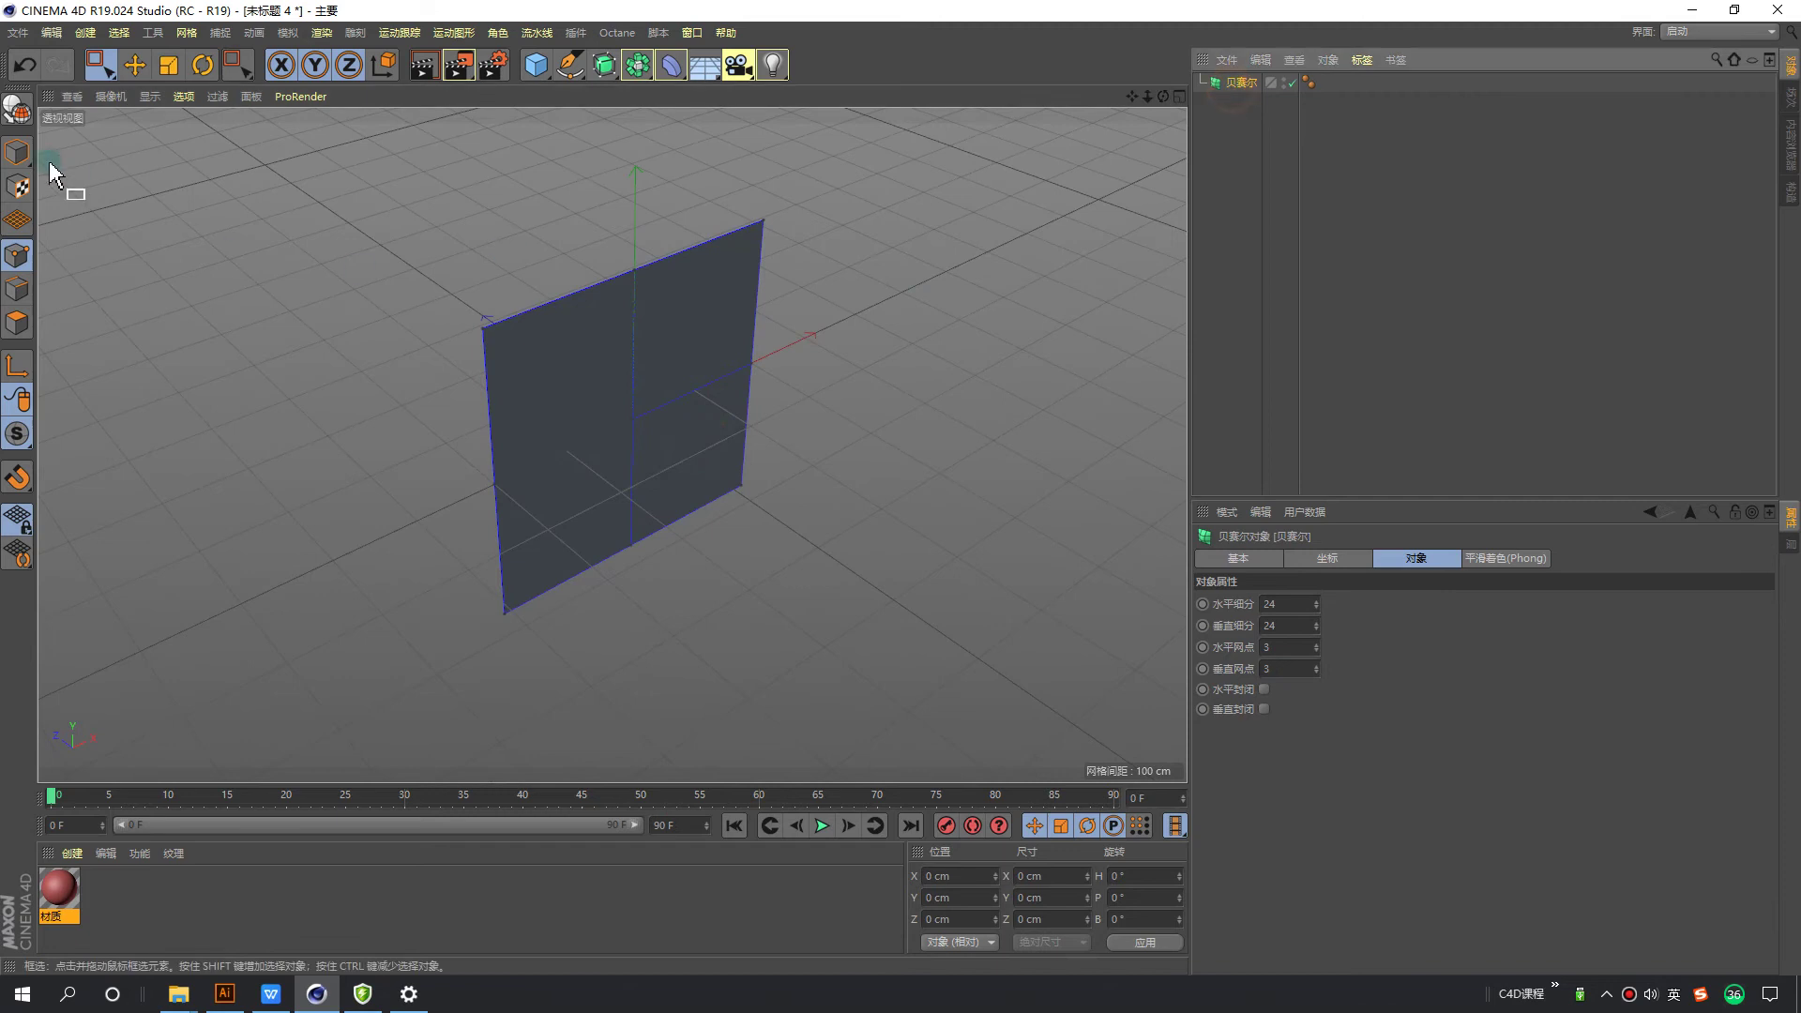
pyautogui.click(128, 75)
pyautogui.click(17, 151)
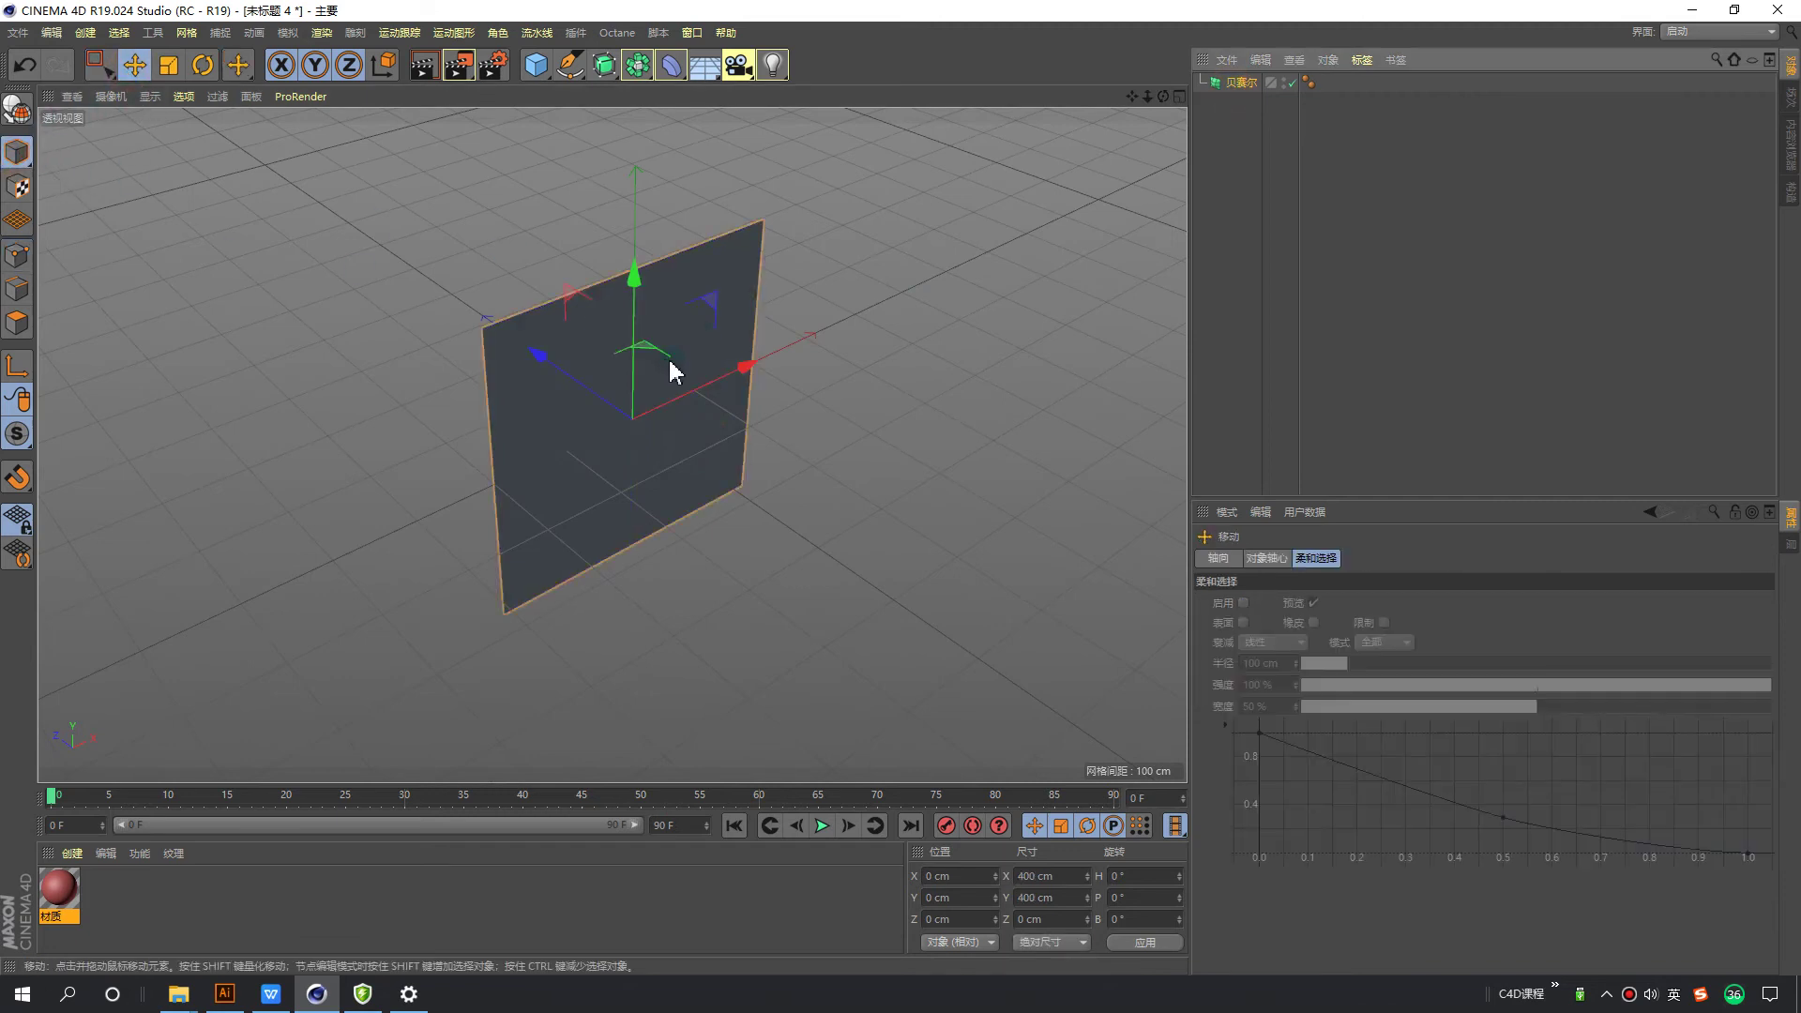
pyautogui.press('r')
pyautogui.moveTo(678, 379); pyautogui.dragTo(566, 324)
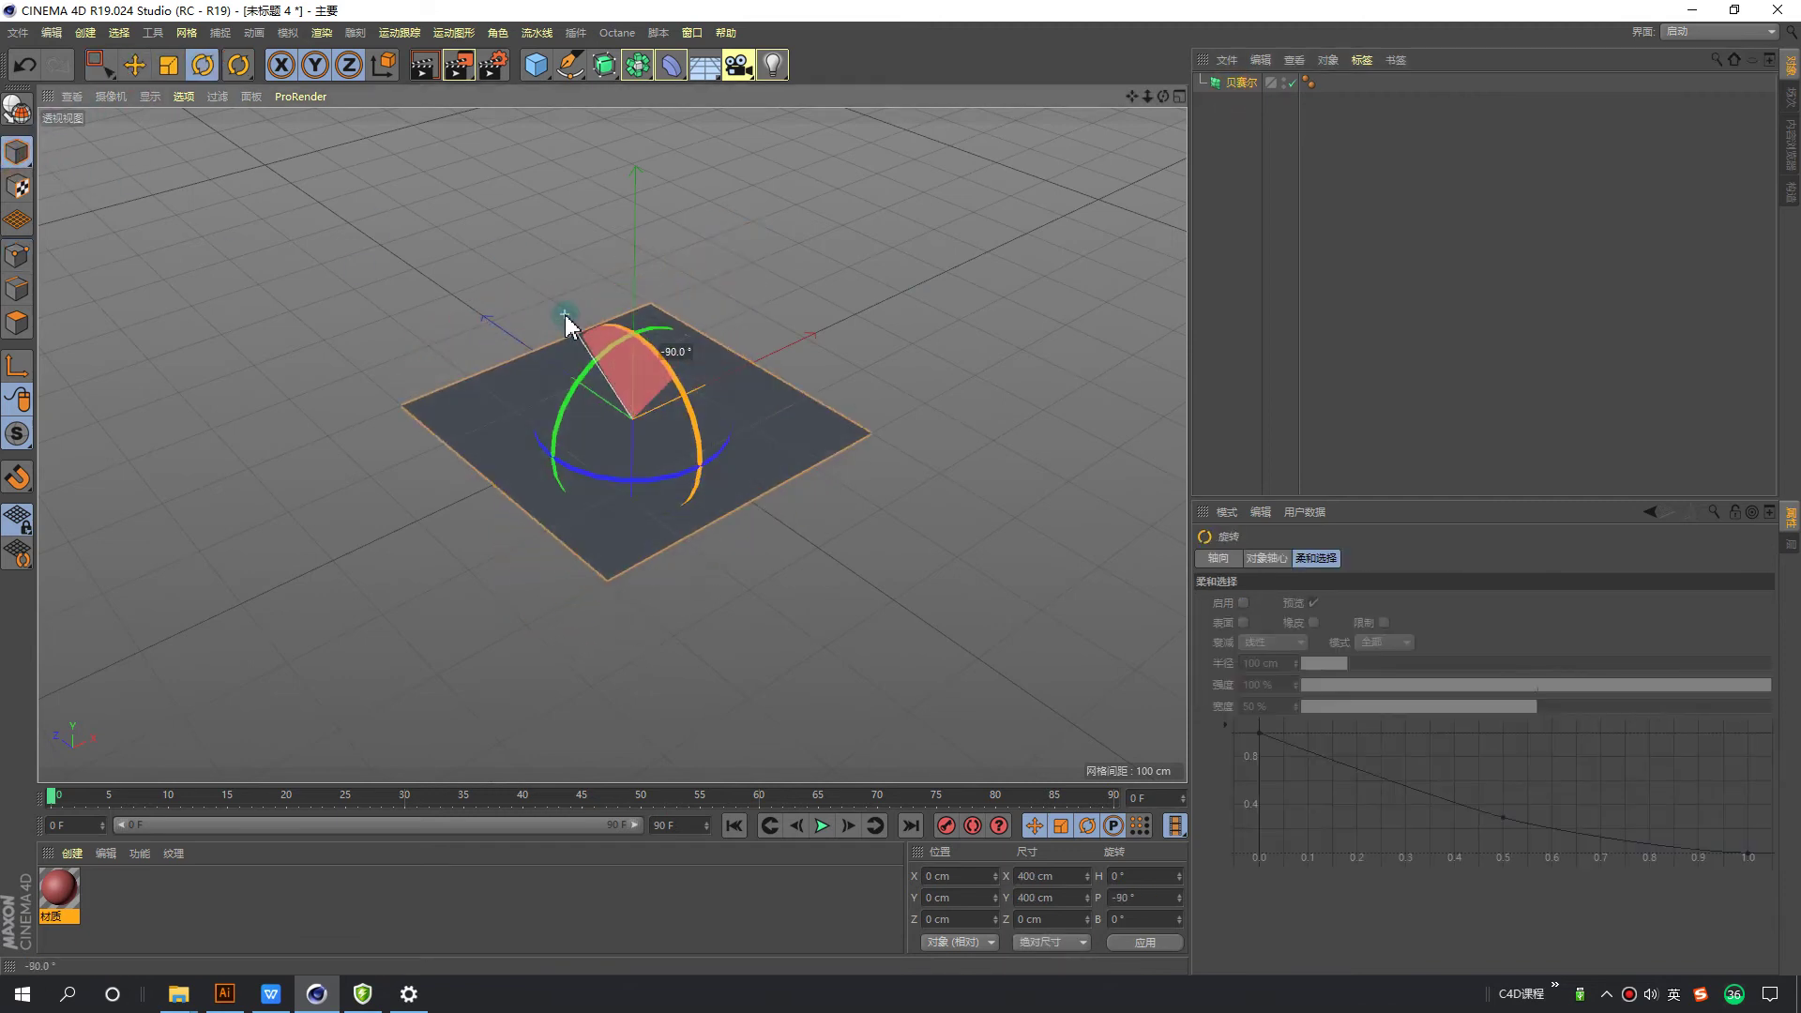
pyautogui.click(1248, 93)
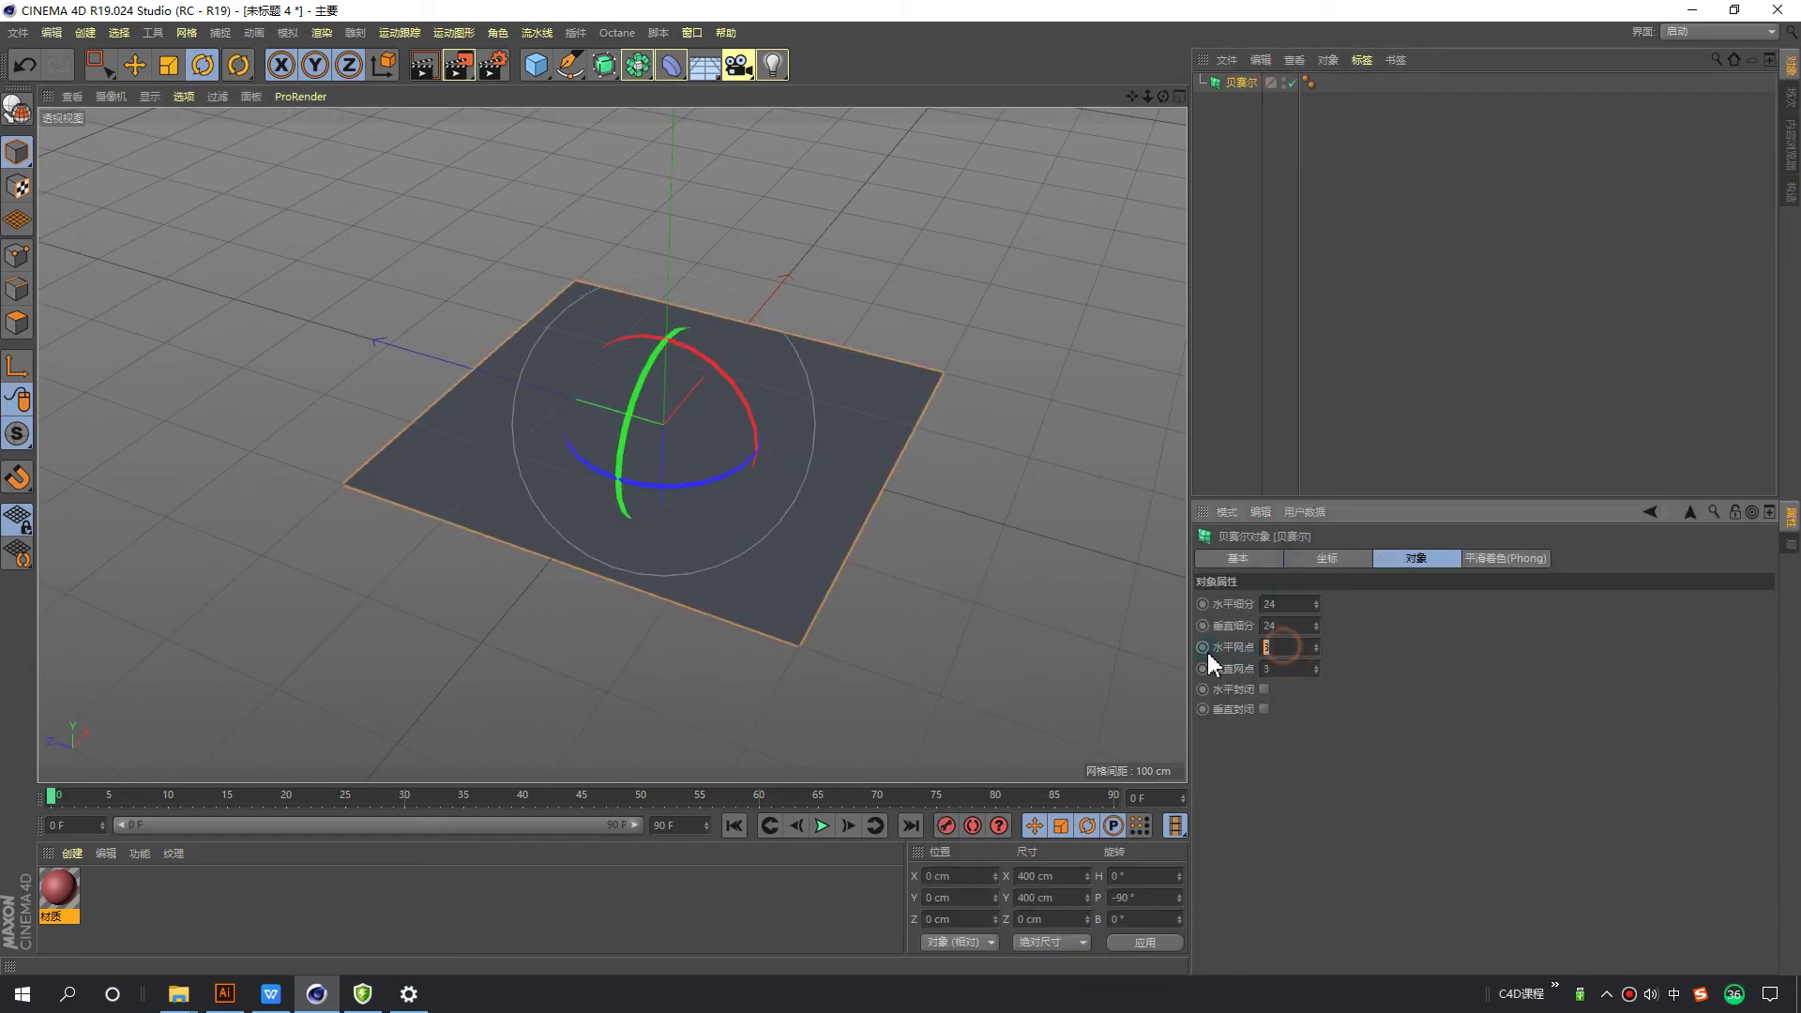
pyautogui.click(17, 255)
pyautogui.click(596, 449)
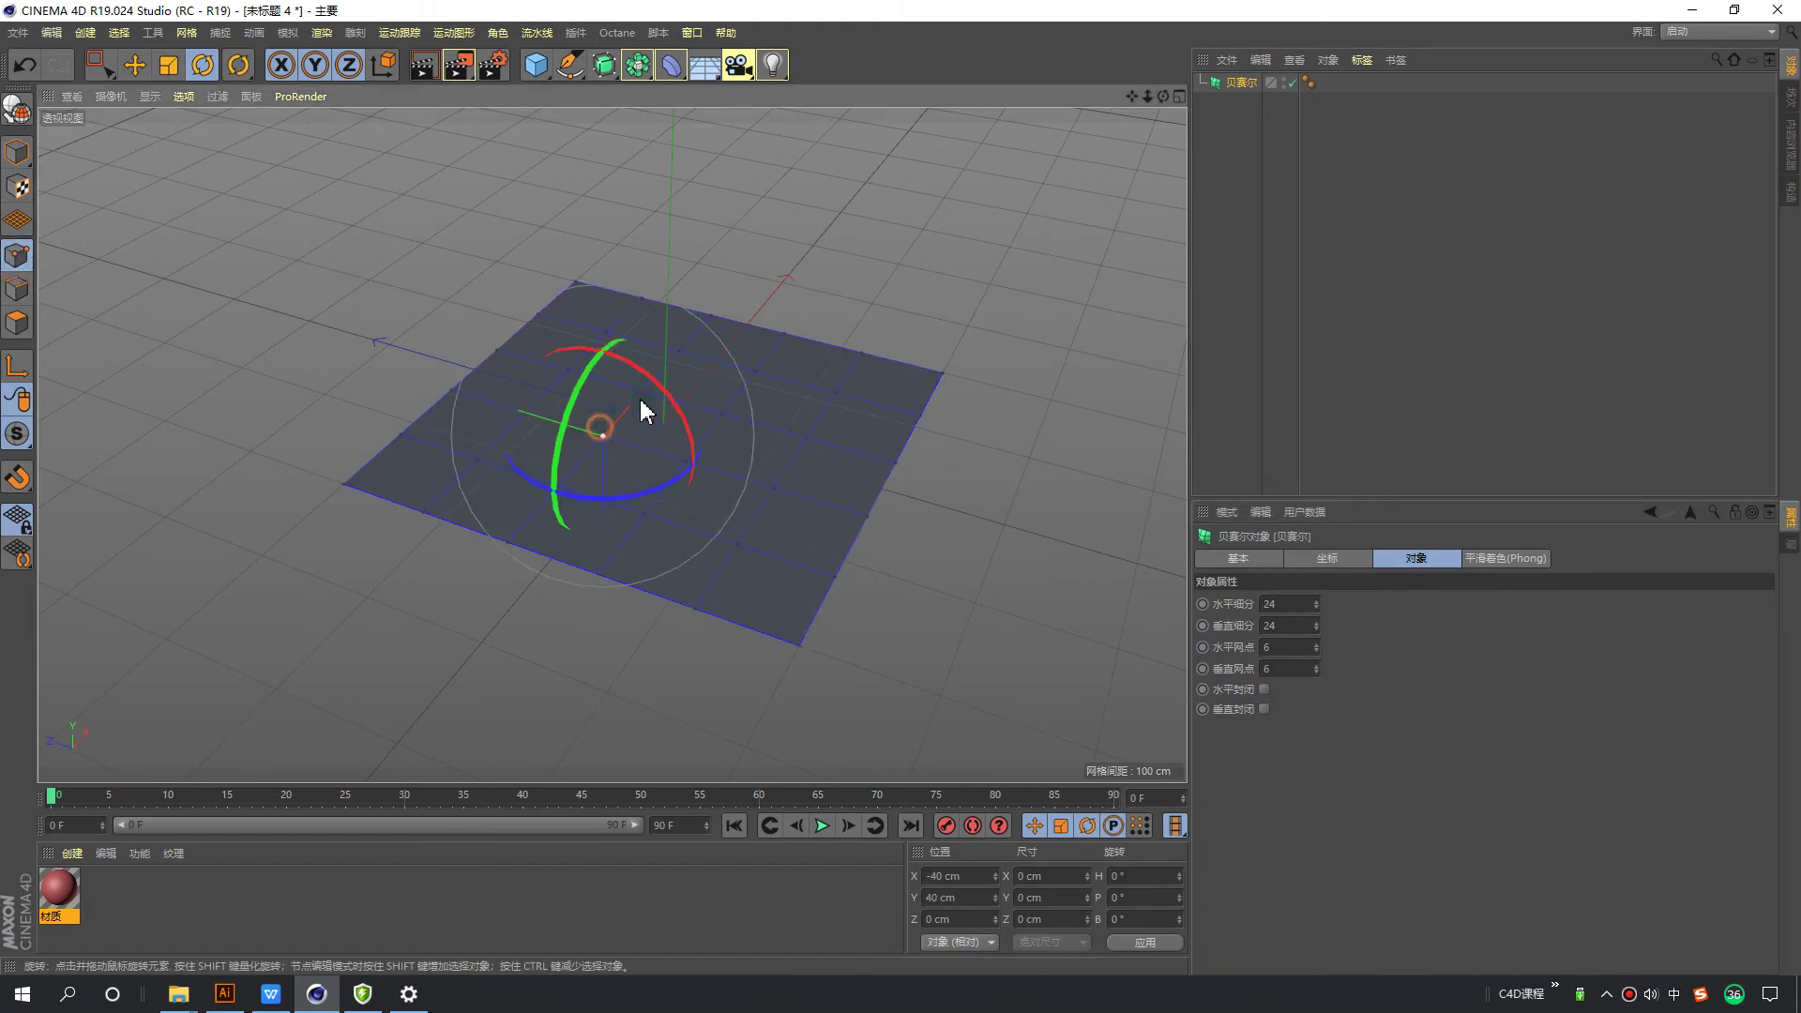
# Step: Raise three control points with the Move tool into separate hills
pyautogui.press('e')
pyautogui.moveTo(603, 548); pyautogui.dragTo(601, 351)
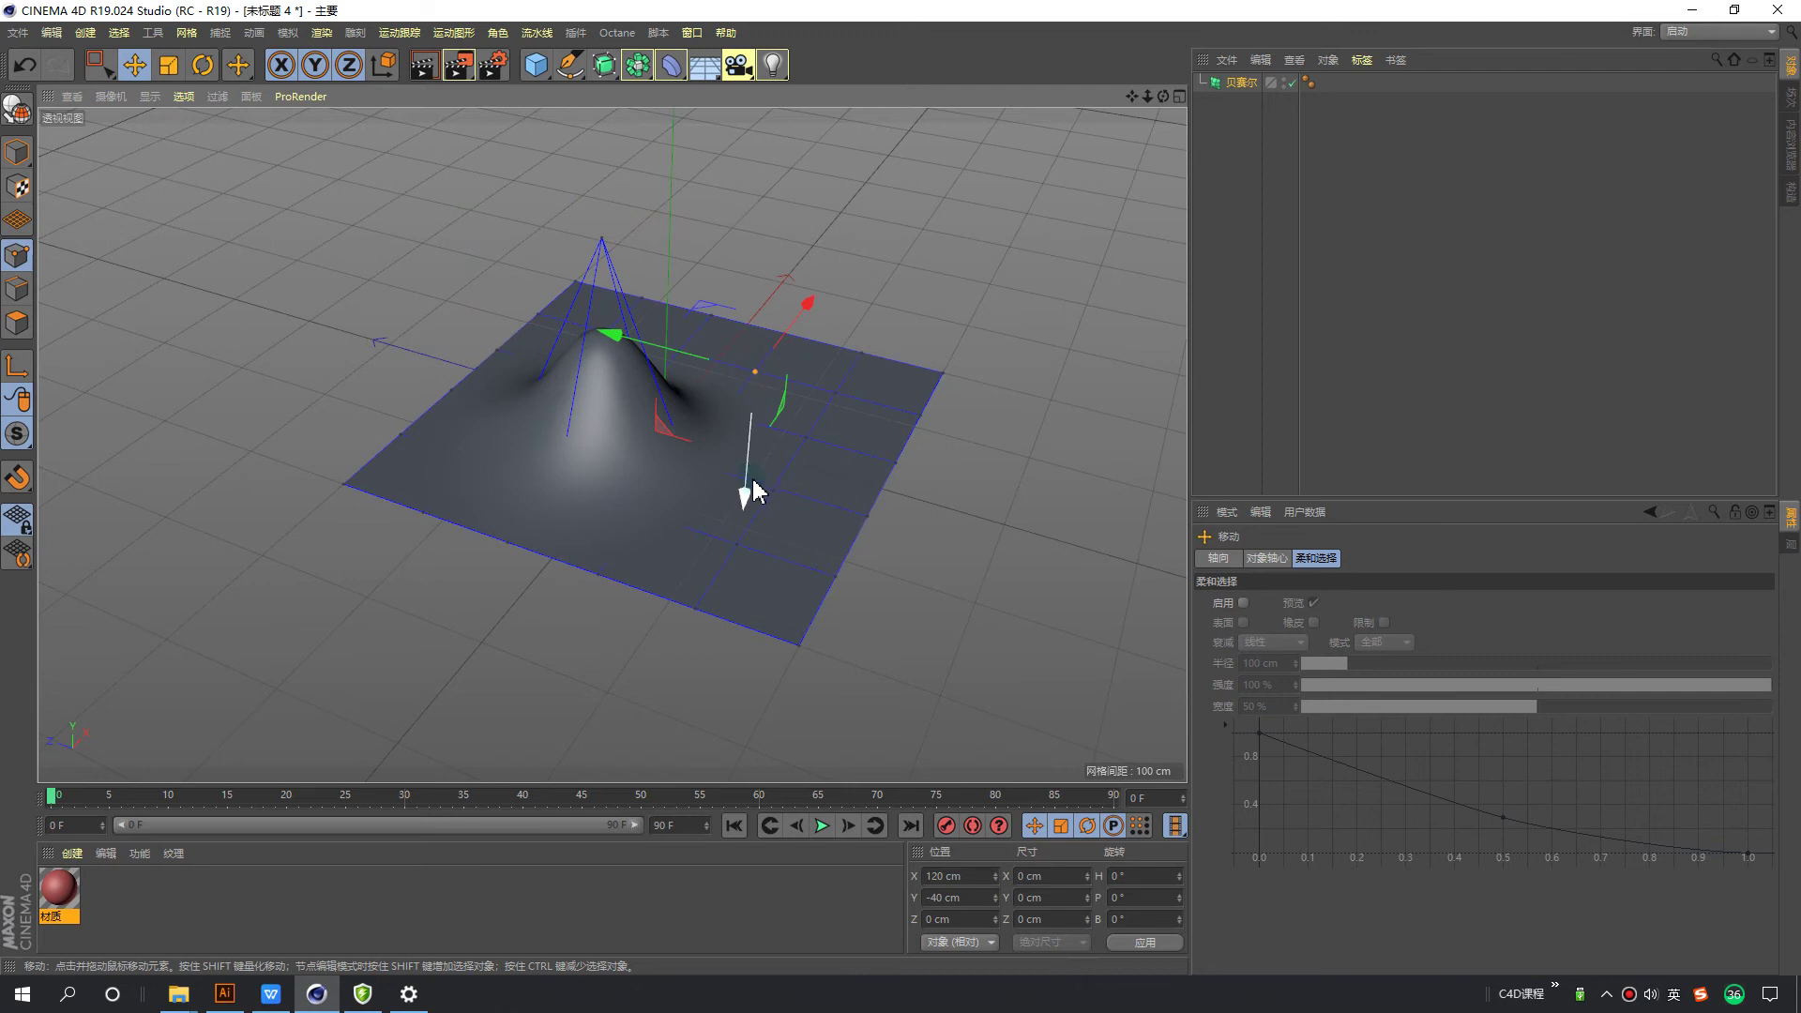
pyautogui.moveTo(753, 490); pyautogui.dragTo(793, 483)
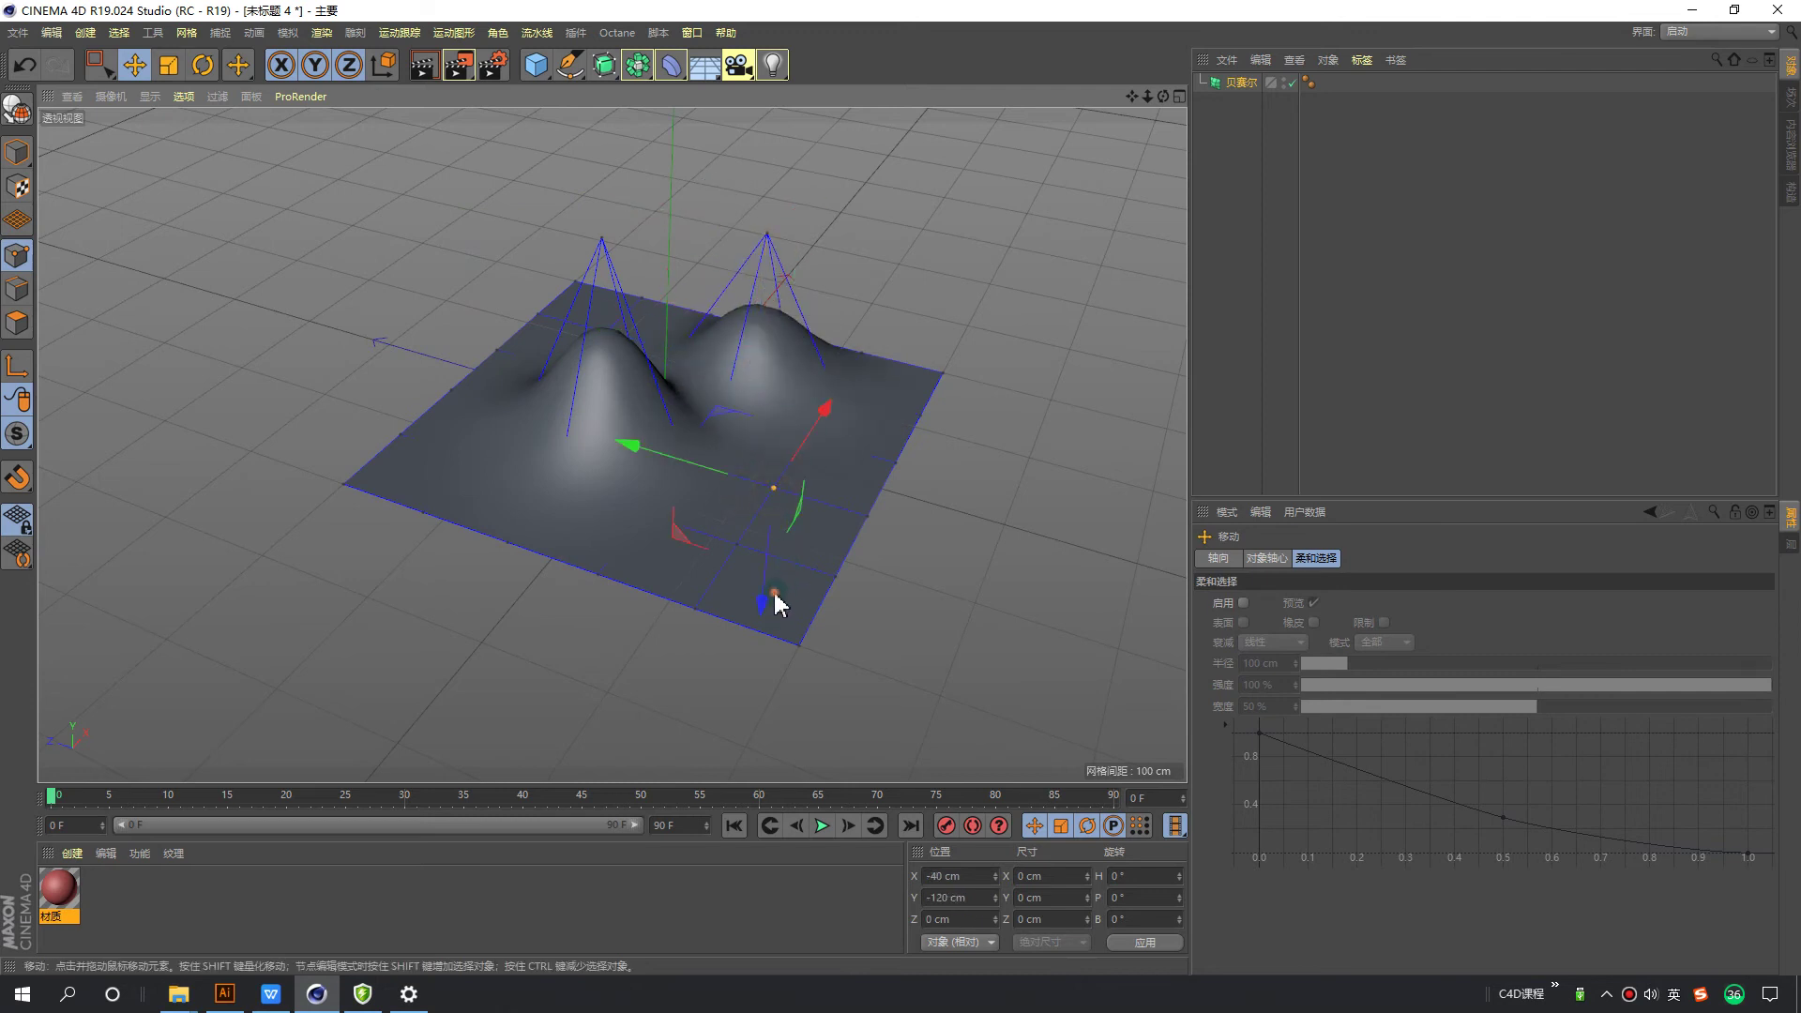
pyautogui.moveTo(774, 612); pyautogui.dragTo(764, 272)
pyautogui.hotkey('ctrl', 'z')
pyautogui.moveTo(774, 620); pyautogui.dragTo(790, 411)
# Step: Pull one control point up into a much taller peak and adjust the terrain
pyautogui.click(646, 73)
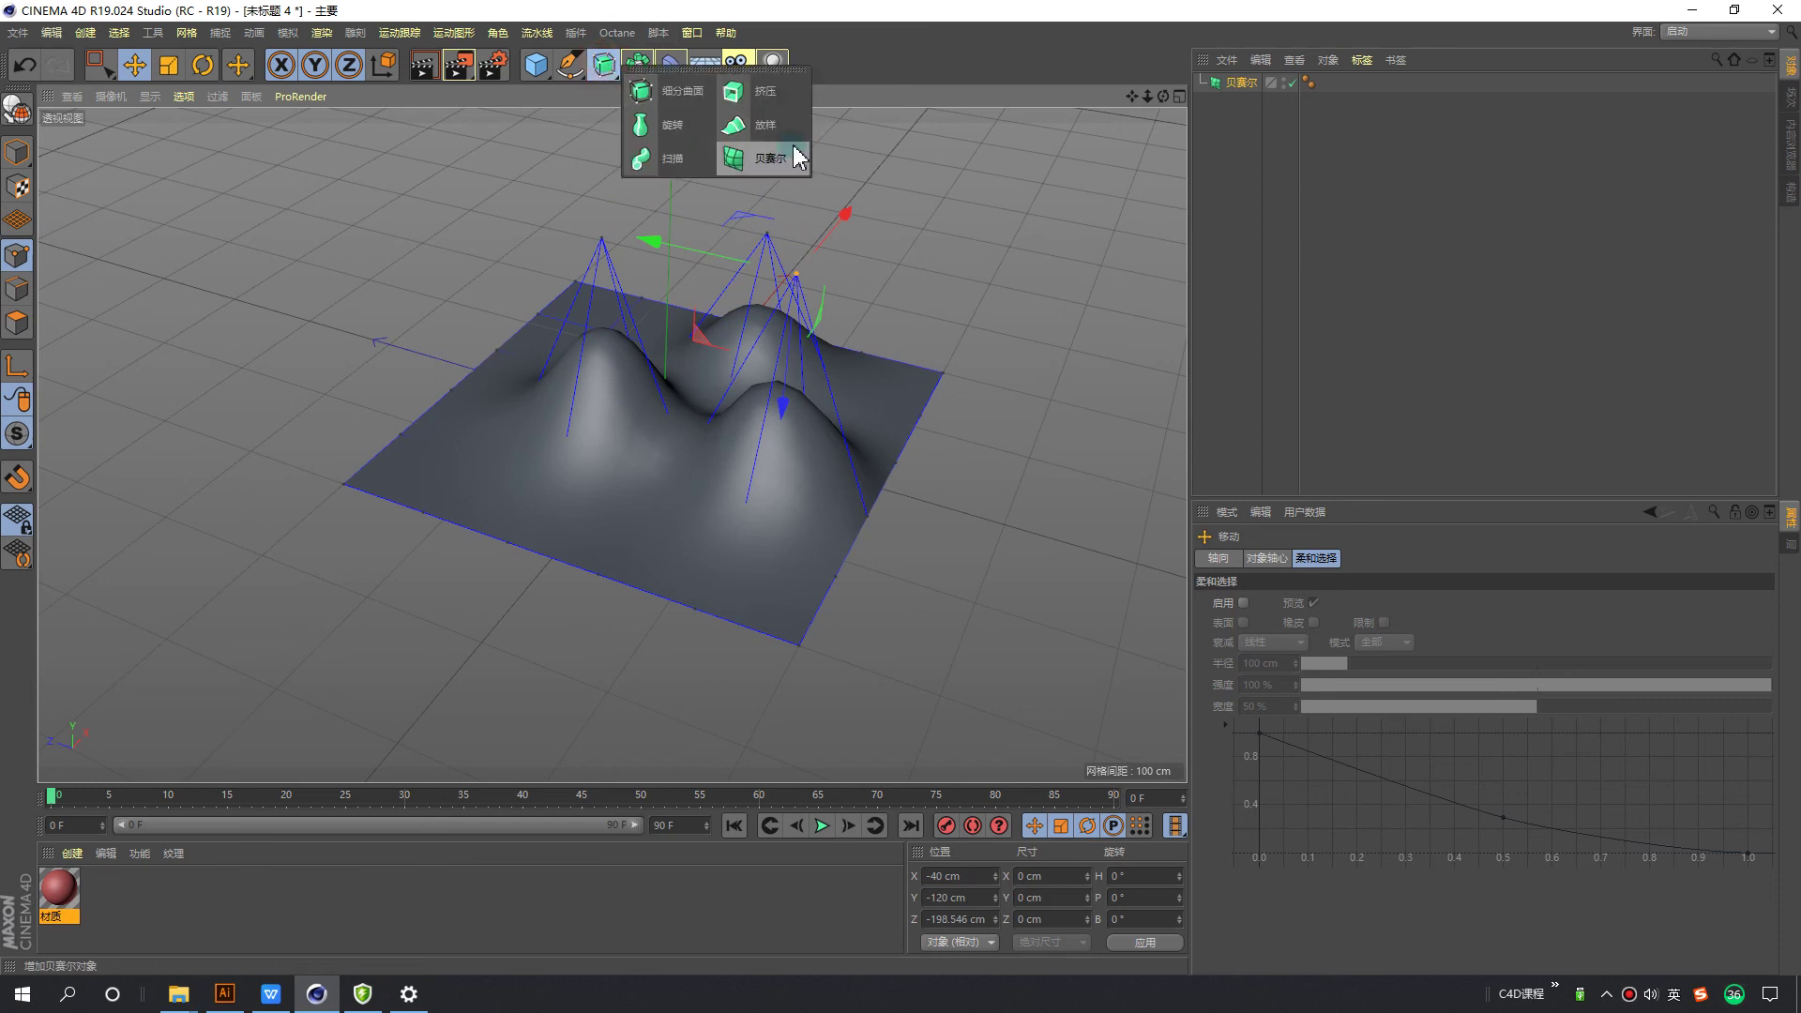
pyautogui.click(536, 64)
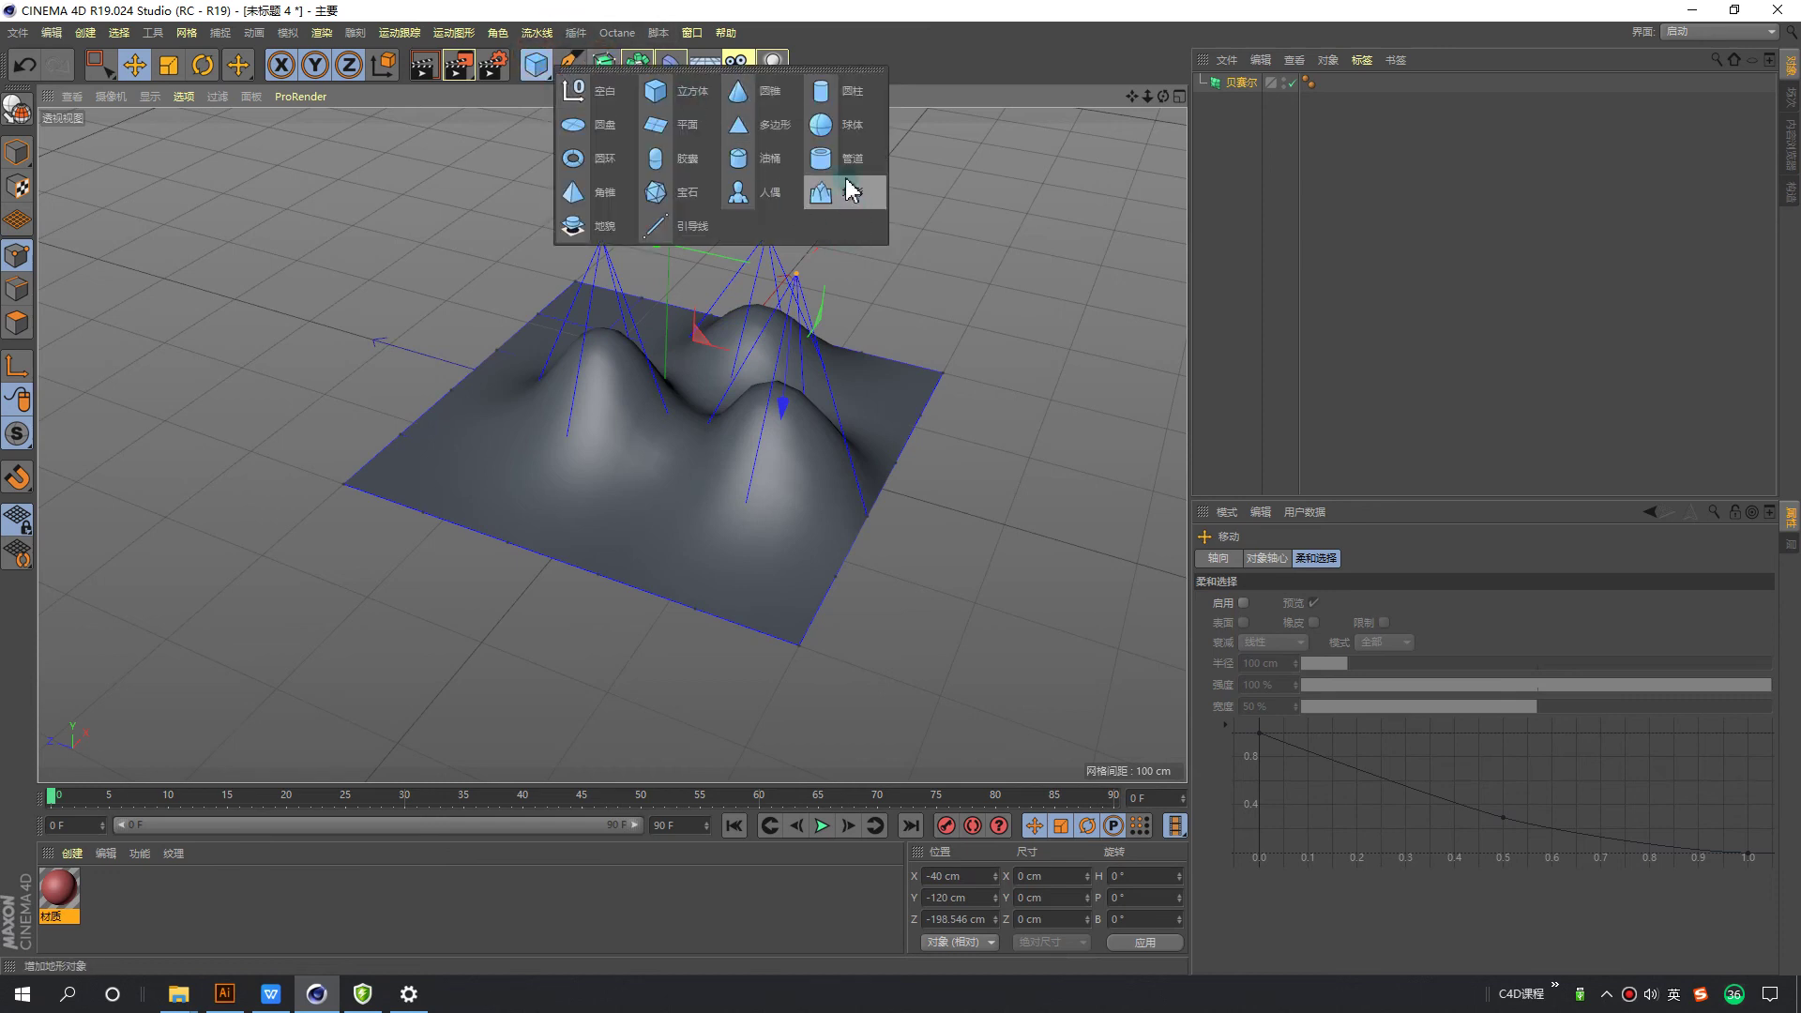
pyautogui.moveTo(782, 413); pyautogui.dragTo(784, 169)
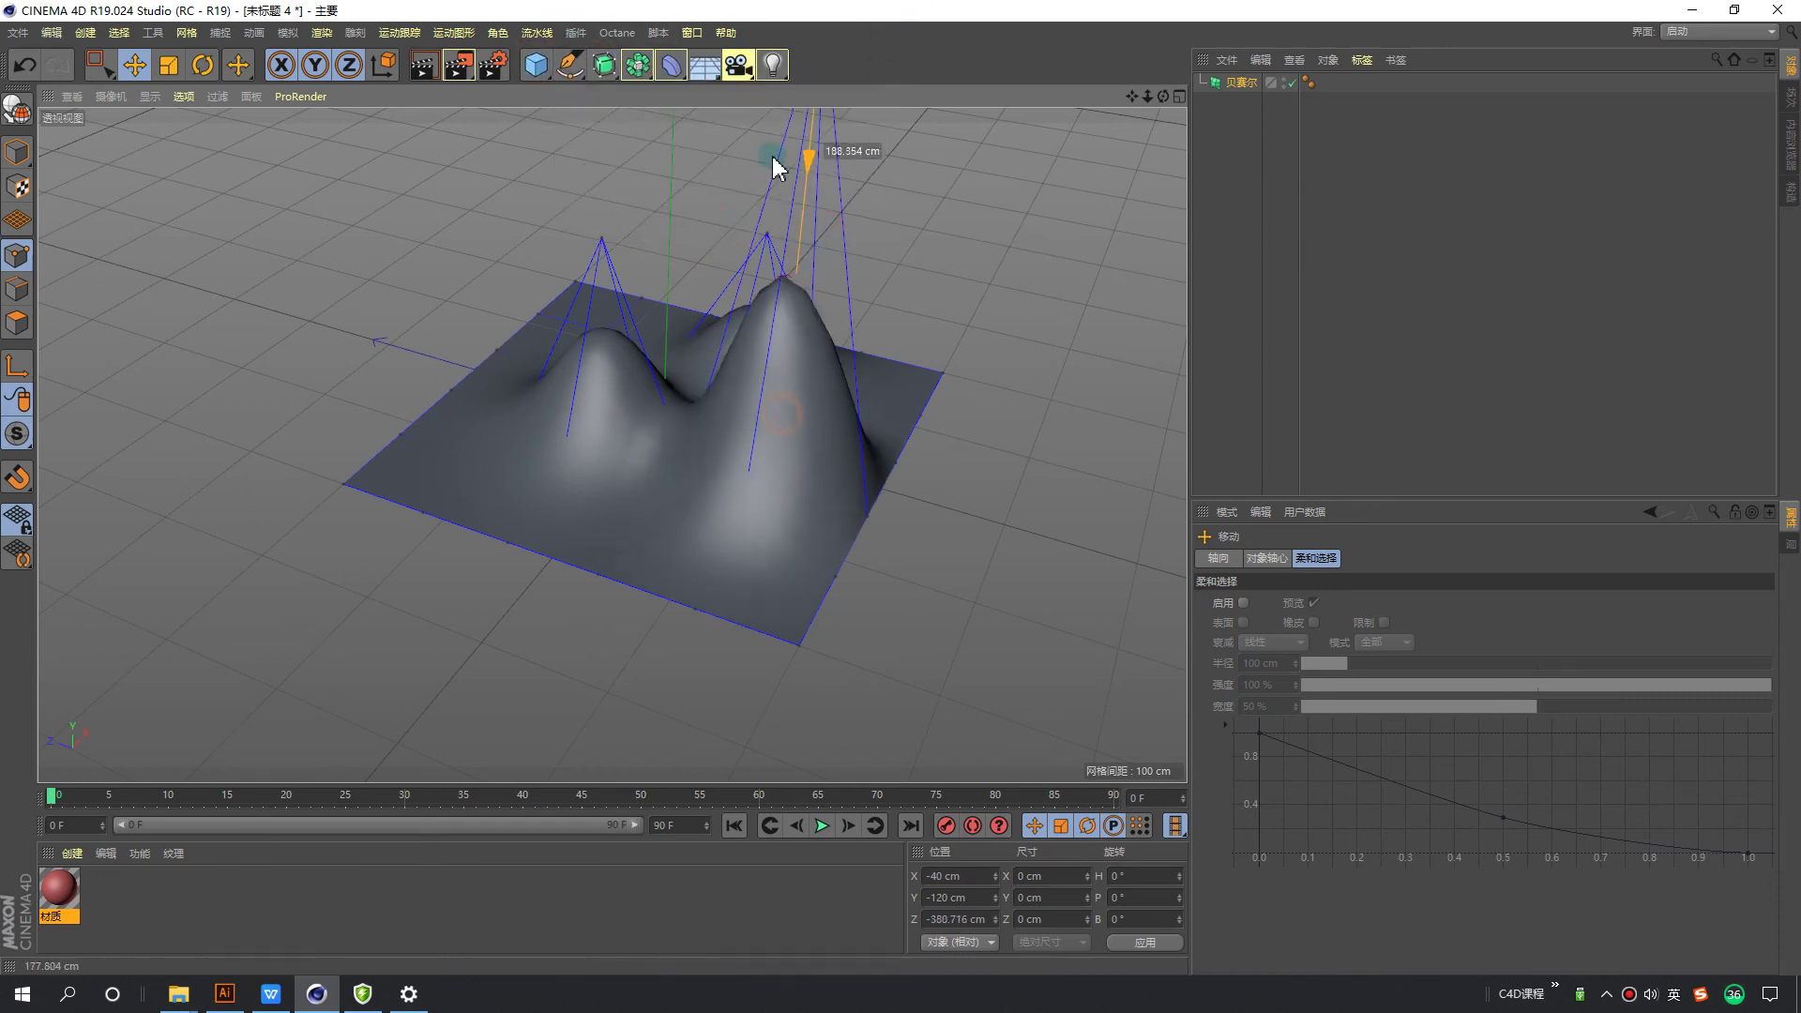
pyautogui.moveTo(651, 474)
pyautogui.keyDown('alt'); pyautogui.mouseDown()
pyautogui.moveTo(1066, 442)
pyautogui.moveTo(630, 551)
pyautogui.moveTo(575, 632)
pyautogui.mouseUp(); pyautogui.keyUp('alt')
pyautogui.moveTo(545, 775)
pyautogui.mouseDown()
pyautogui.moveTo(535, 640)
pyautogui.moveTo(474, 526)
pyautogui.moveTo(627, 526)
pyautogui.moveTo(586, 537)
pyautogui.moveTo(684, 470)
pyautogui.mouseUp()
pyautogui.click(637, 65)
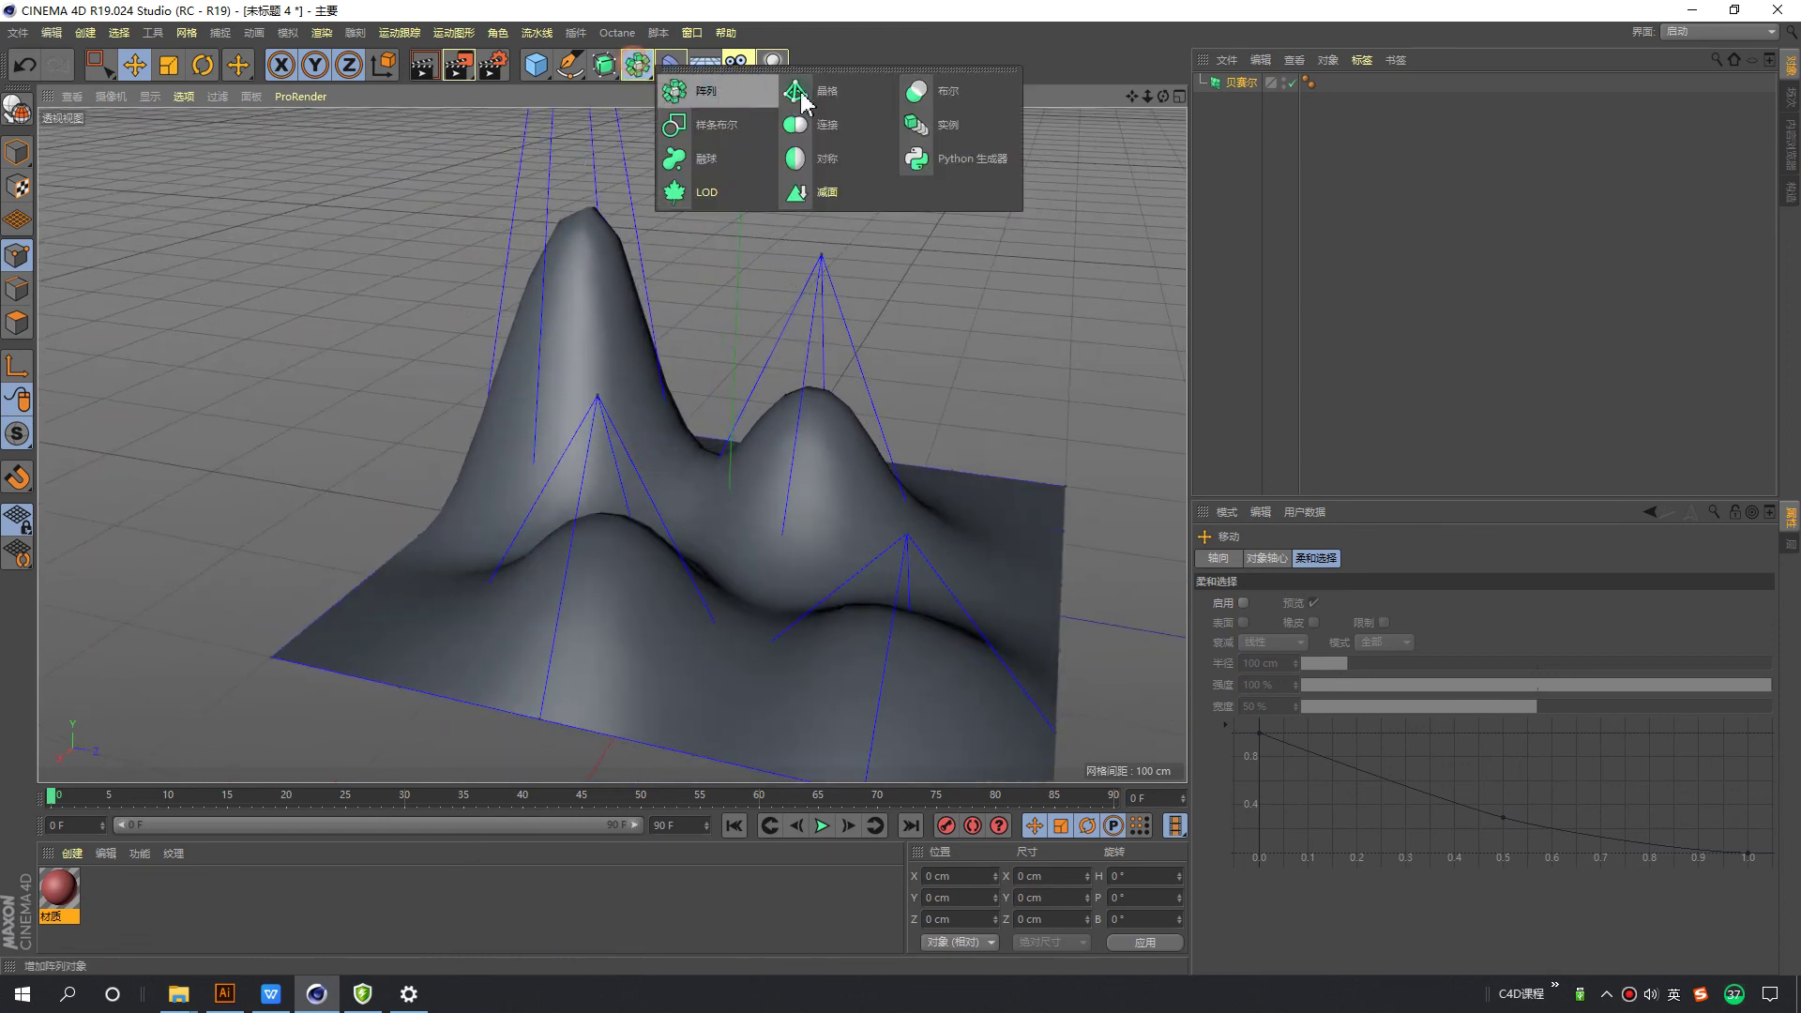
# Step: Wrap the Bezier terrain in an Atom Array Lattice with 1 cm cylinder radius
pyautogui.keyDown('alt'); pyautogui.click(845, 99); pyautogui.keyUp('alt')
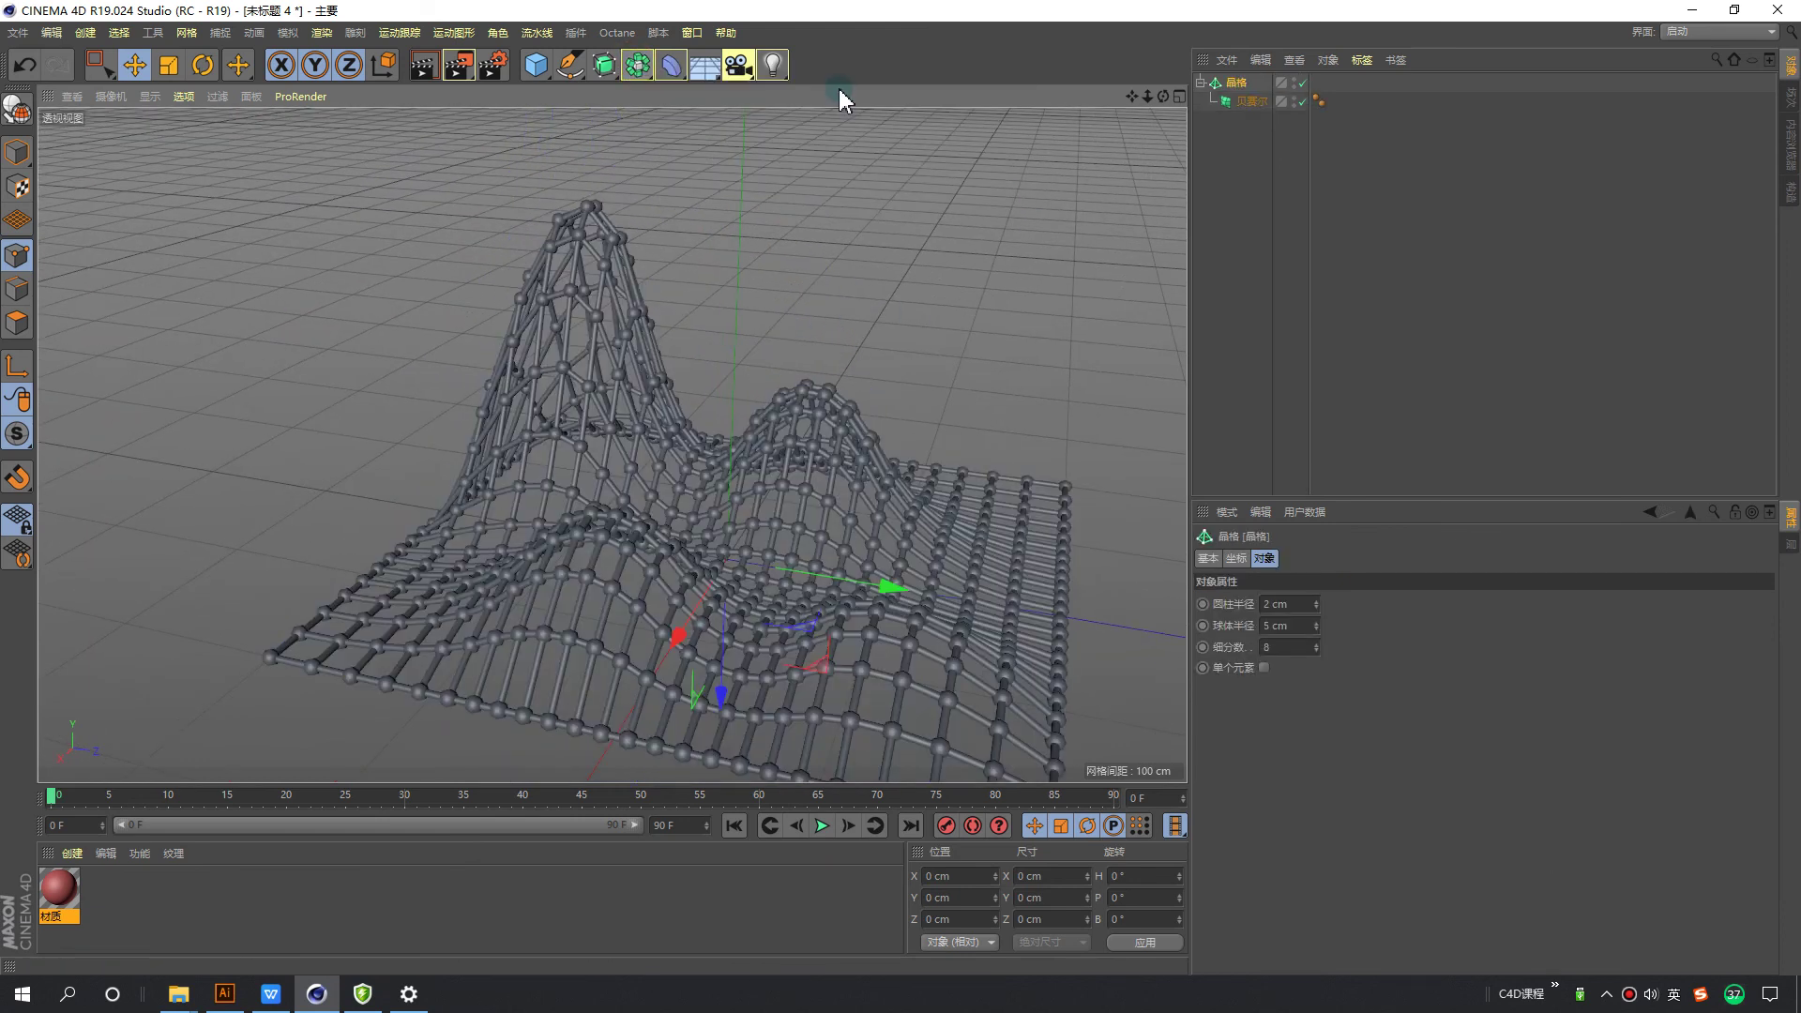
pyautogui.keyDown('alt'); pyautogui.moveTo(804, 442); pyautogui.dragTo(1145, 310); pyautogui.keyUp('alt')
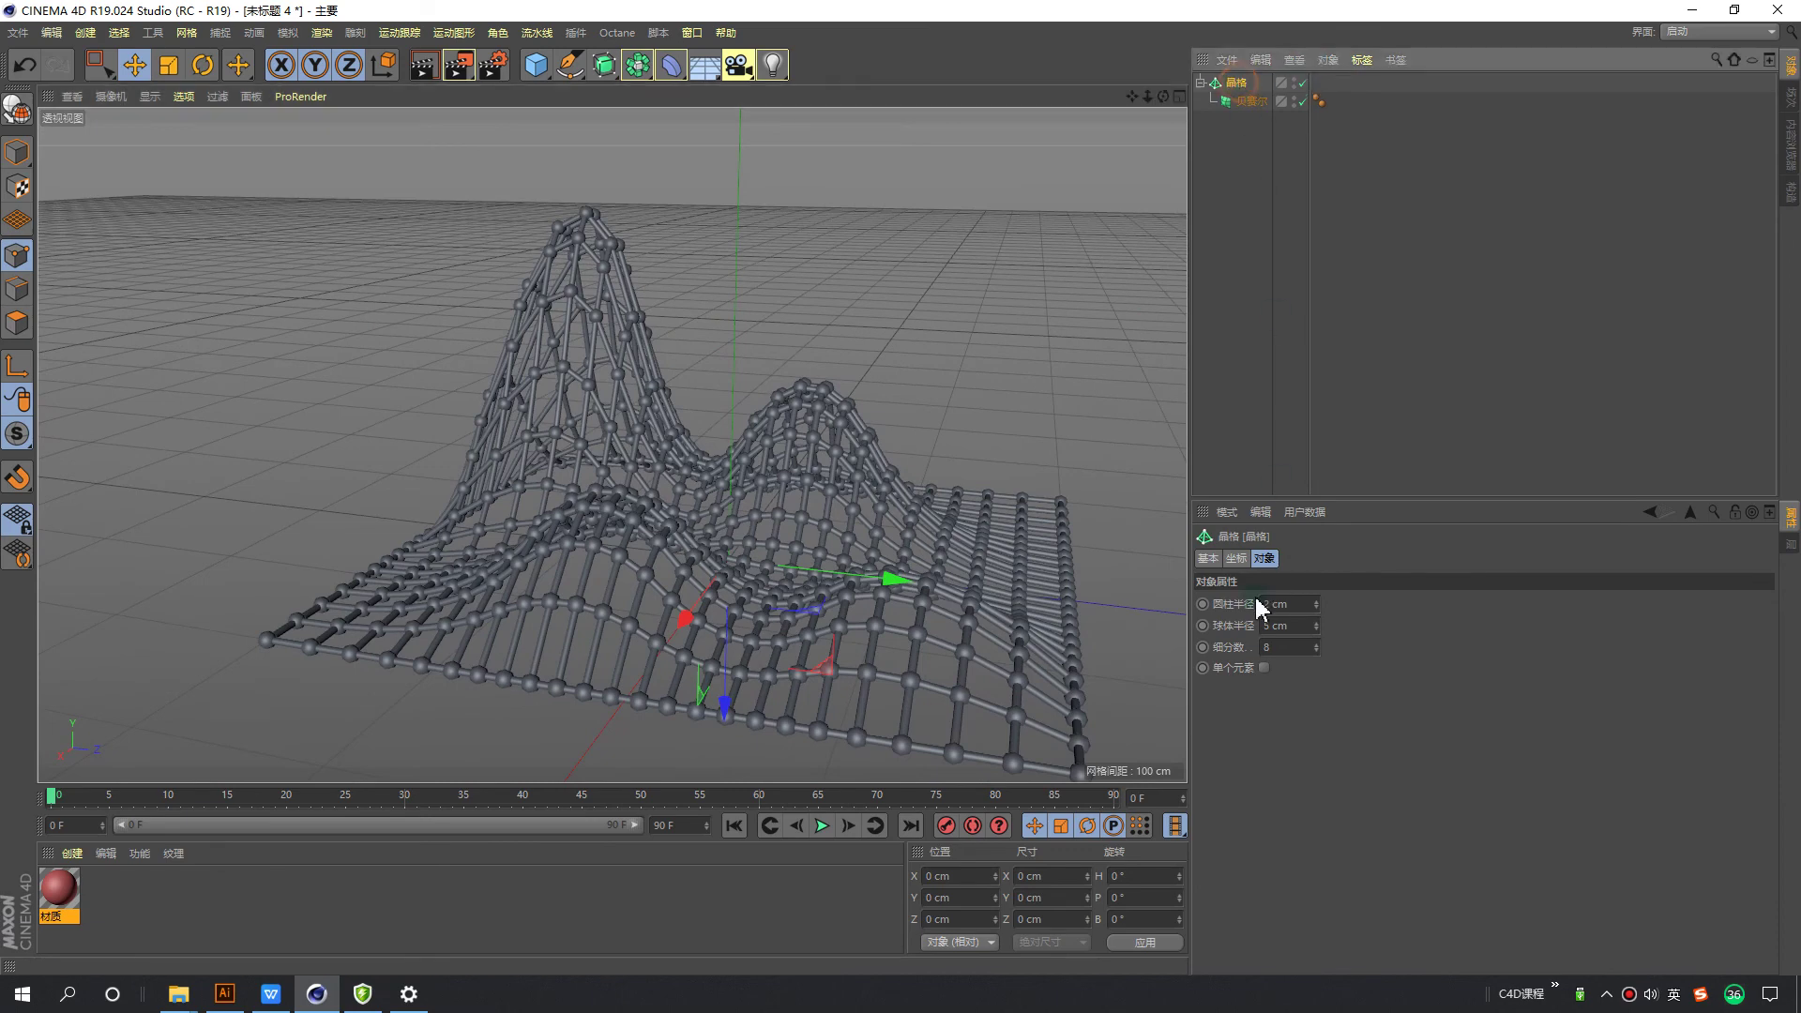
pyautogui.click(1296, 605)
pyautogui.press('Tab')
pyautogui.write('1')
pyautogui.press('Return')
pyautogui.moveTo(777, 484)
pyautogui.keyDown('alt'); pyautogui.mouseDown()
pyautogui.moveTo(753, 559)
pyautogui.moveTo(654, 486)
pyautogui.moveTo(937, 454)
pyautogui.moveTo(746, 563)
pyautogui.moveTo(700, 522)
pyautogui.moveTo(892, 514)
pyautogui.moveTo(804, 522)
pyautogui.mouseUp(); pyautogui.keyUp('alt')
pyautogui.scroll(3, 937, 430)
pyautogui.scroll(2, 815, 469)
pyautogui.scroll(-3, 815, 469)
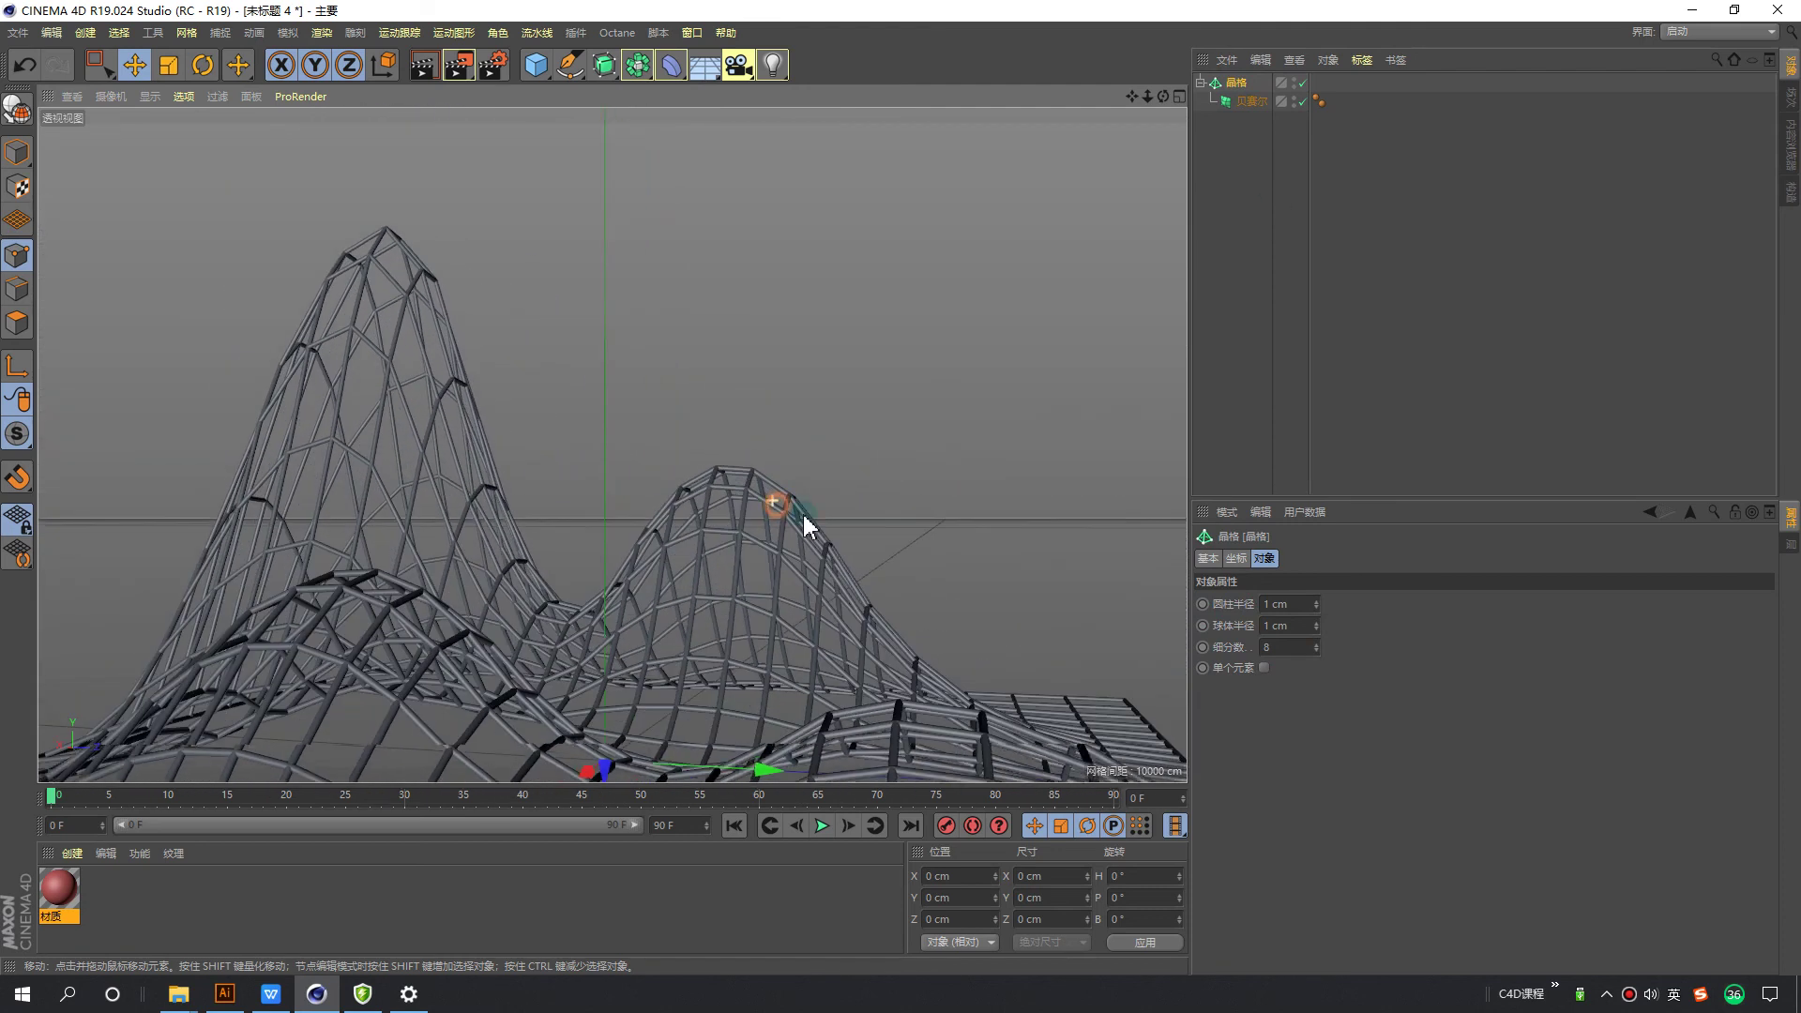
# Step: Orbit and zoom in to inspect the thin lattice peaks from a higher angle
pyautogui.click(1247, 102)
pyautogui.moveTo(647, 358)
pyautogui.keyDown('alt'); pyautogui.mouseDown()
pyautogui.moveTo(703, 455)
pyautogui.moveTo(487, 422)
pyautogui.mouseUp(); pyautogui.keyUp('alt')
pyautogui.click(1302, 256)
pyautogui.moveTo(985, 394)
pyautogui.keyDown('alt'); pyautogui.mouseDown()
pyautogui.moveTo(840, 446)
pyautogui.moveTo(762, 426)
pyautogui.moveTo(774, 458)
pyautogui.mouseUp(); pyautogui.keyUp('alt')
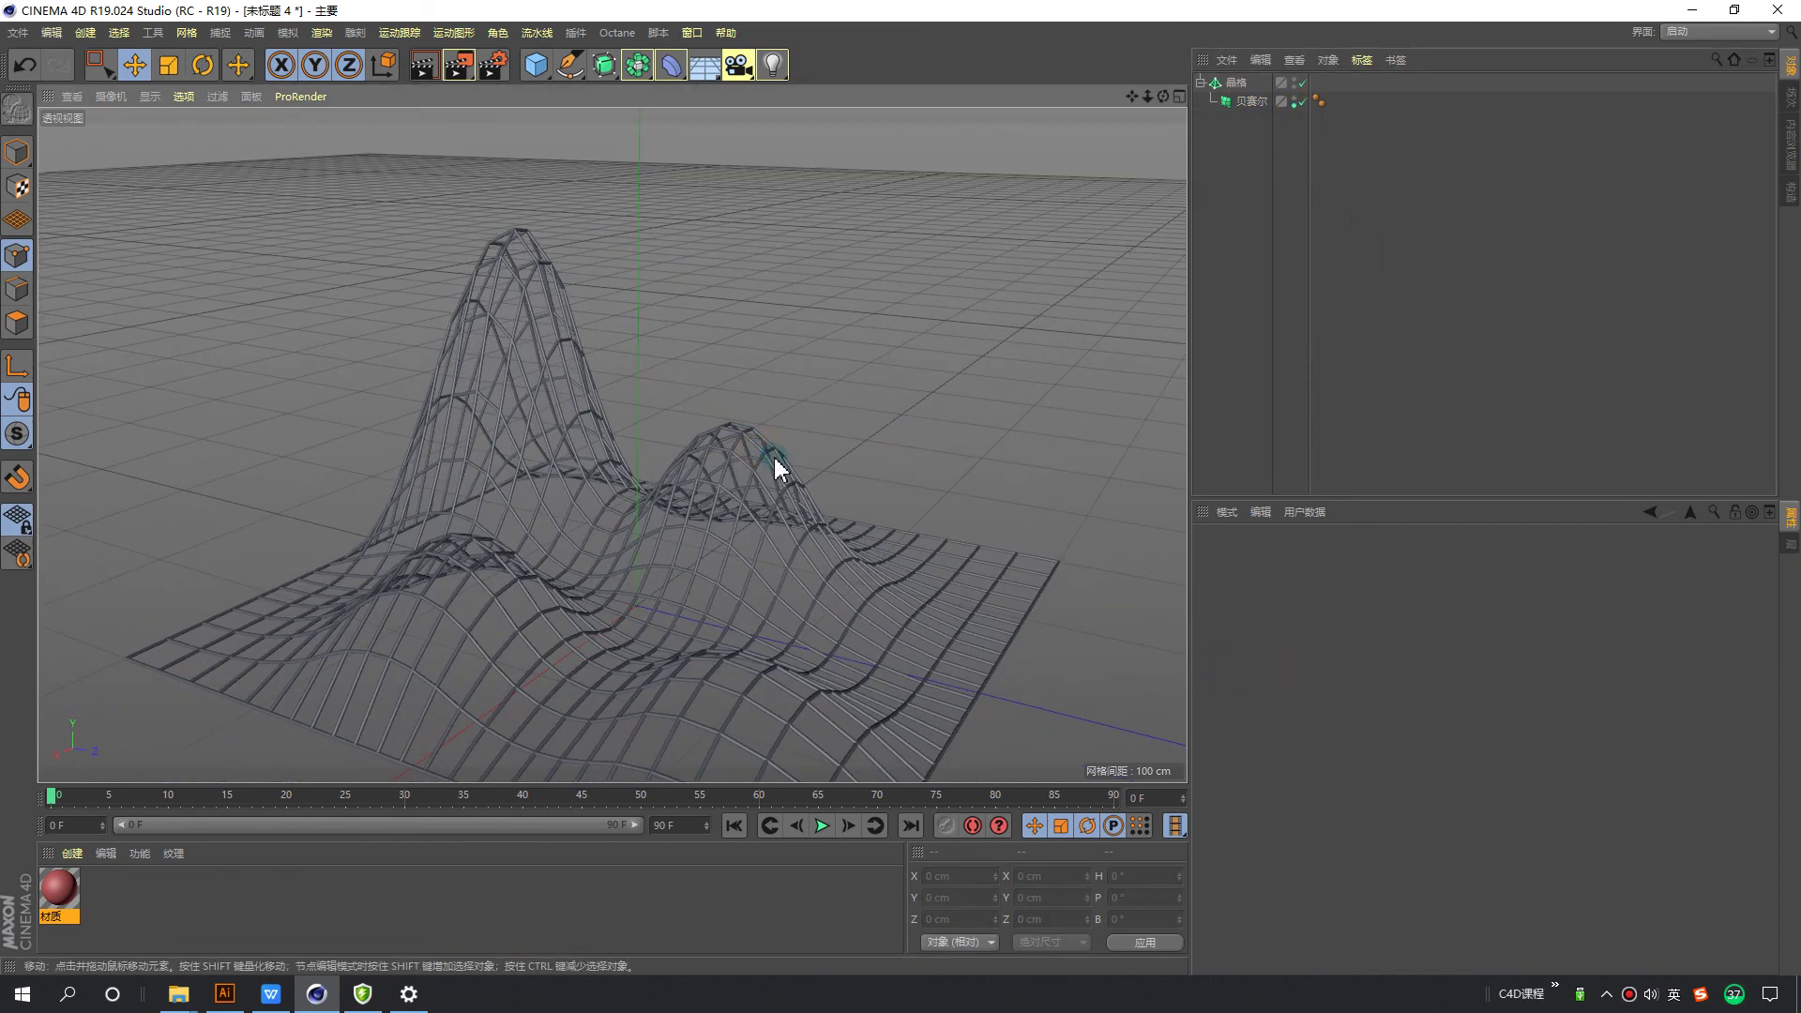